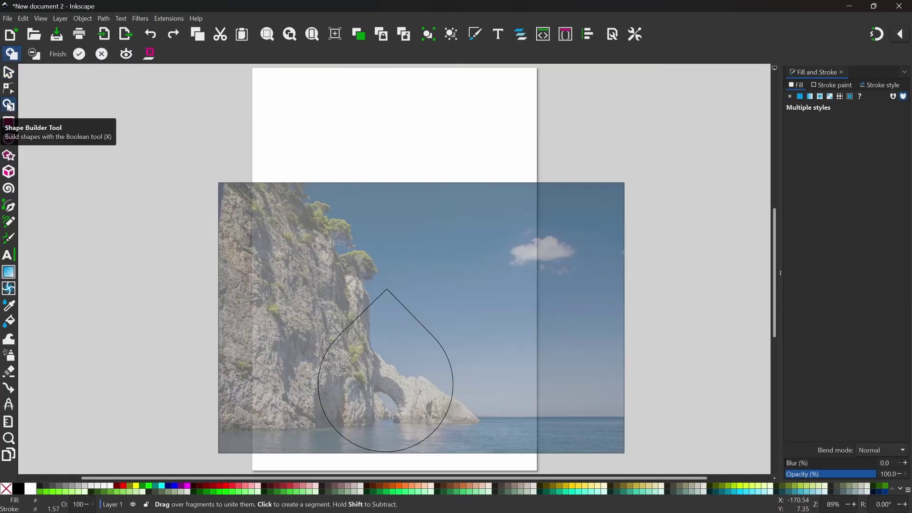
# - Crop the cliff photo to the teardrop shape with the Shape Builder and apply the result
pyautogui.click(387, 370)
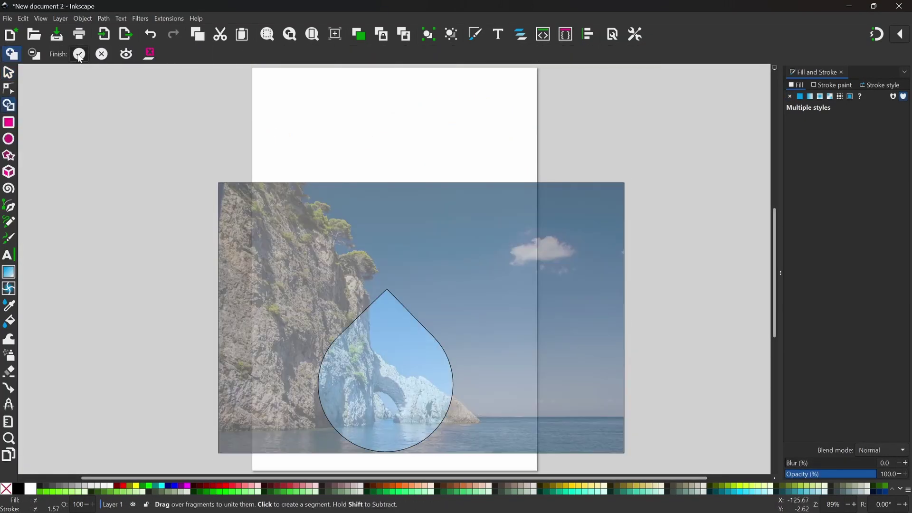
pyautogui.press('Return')
pyautogui.moveTo(625, 453); pyautogui.dragTo(461, 342)
pyautogui.moveTo(339, 263); pyautogui.dragTo(399, 220)
pyautogui.click(650, 221)
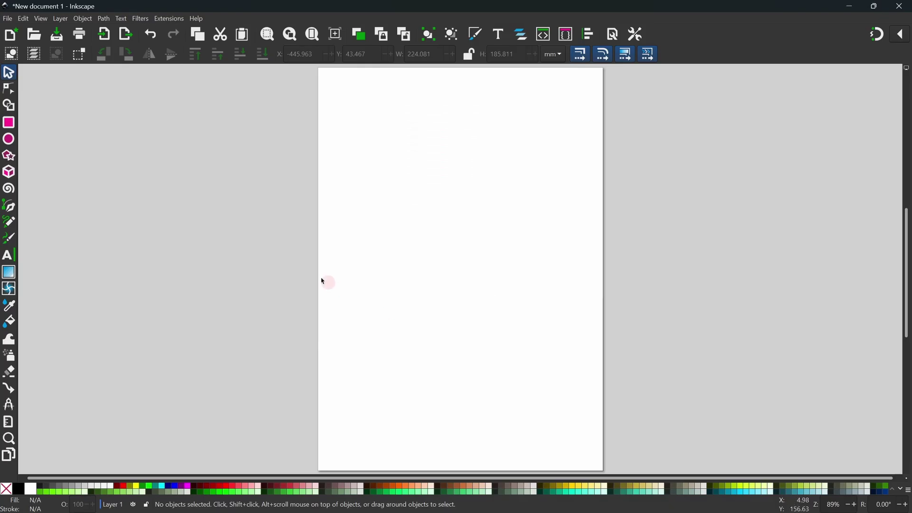
# - Draw three overlapping red rectangles with black outlines beside the page, the front one about 133 × 127 mm
pyautogui.moveTo(149, 235); pyautogui.dragTo(741, 231)
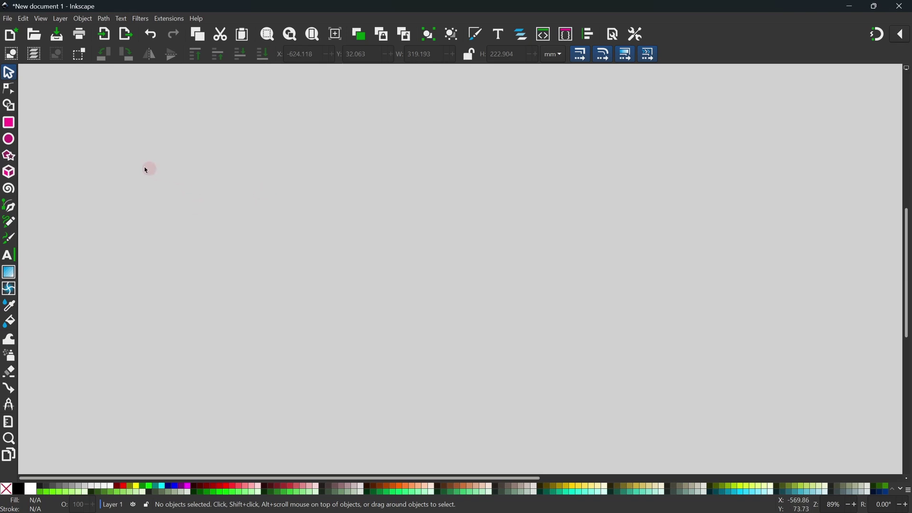
pyautogui.click(9, 122)
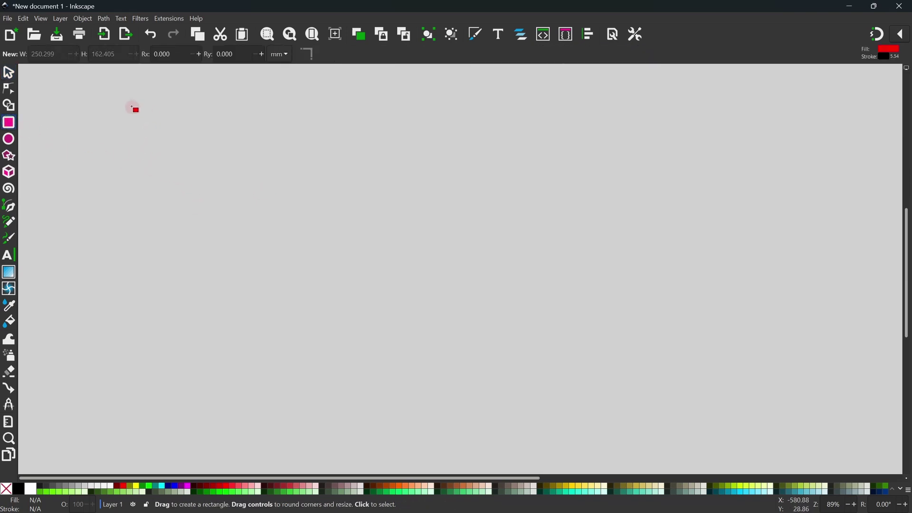
pyautogui.moveTo(126, 102); pyautogui.dragTo(303, 247)
pyautogui.moveTo(198, 176); pyautogui.dragTo(370, 335)
pyautogui.moveTo(82, 200); pyautogui.dragTo(261, 371)
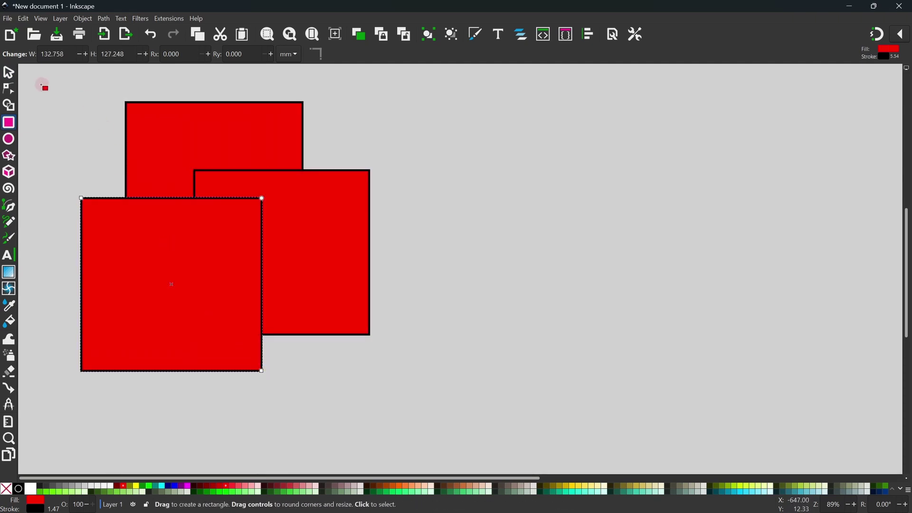
# - Duplicate all three overlapping rectangles and place the copies to the right of the originals
pyautogui.click(8, 73)
pyautogui.moveTo(45, 87); pyautogui.dragTo(419, 378)
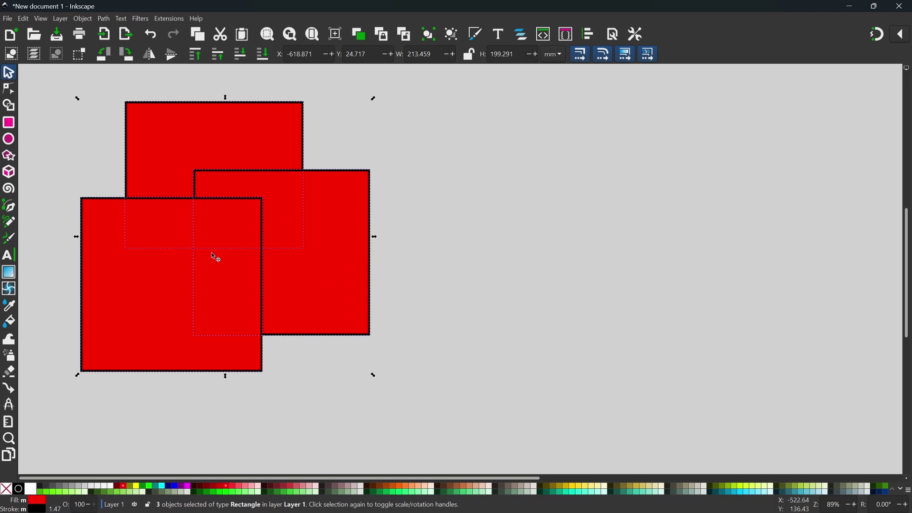
pyautogui.hotkey('ctrl', 'd')
pyautogui.moveTo(220, 262); pyautogui.dragTo(638, 260)
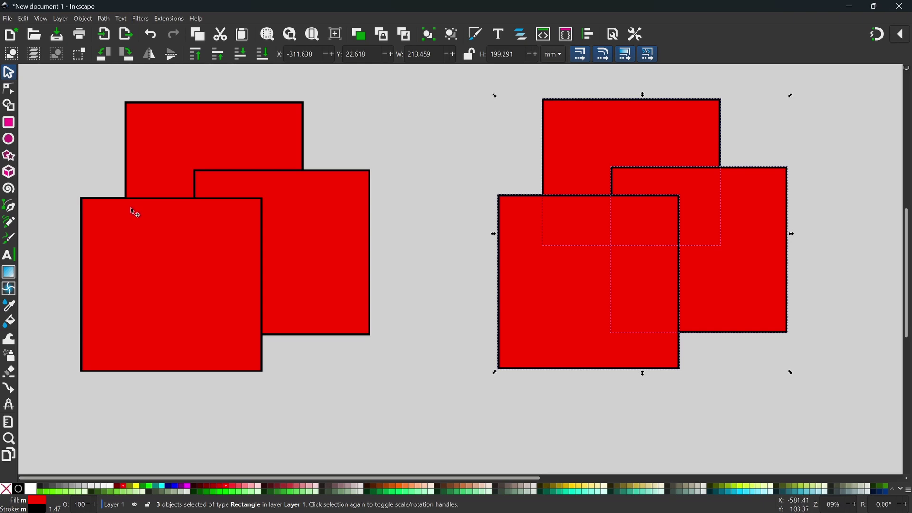
# - With the Shape Builder, create separate segments from the original group's top region, right region and the L-shaped overlap between them
pyautogui.moveTo(40, 88); pyautogui.dragTo(392, 410)
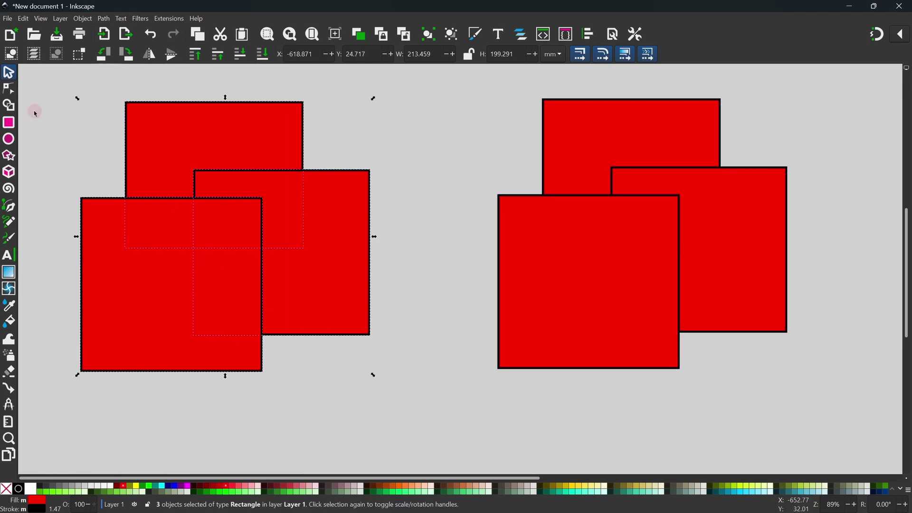
pyautogui.click(11, 106)
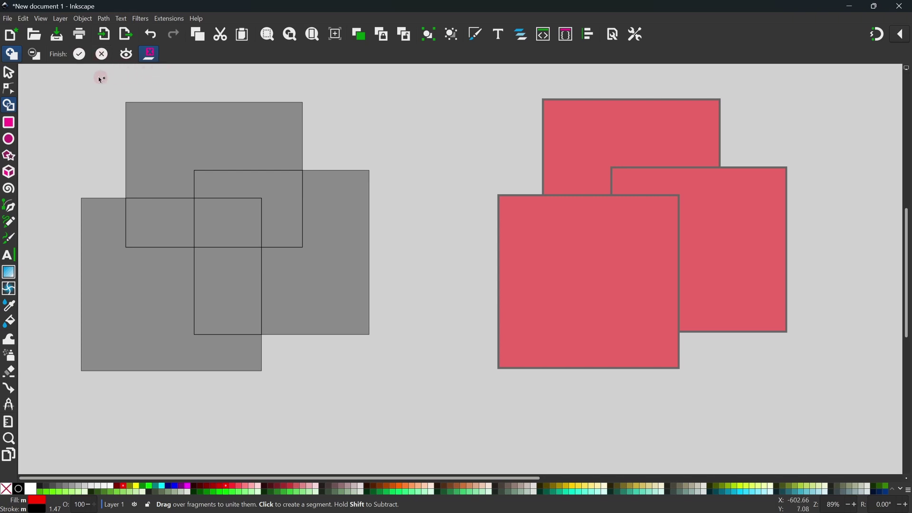
pyautogui.click(174, 138)
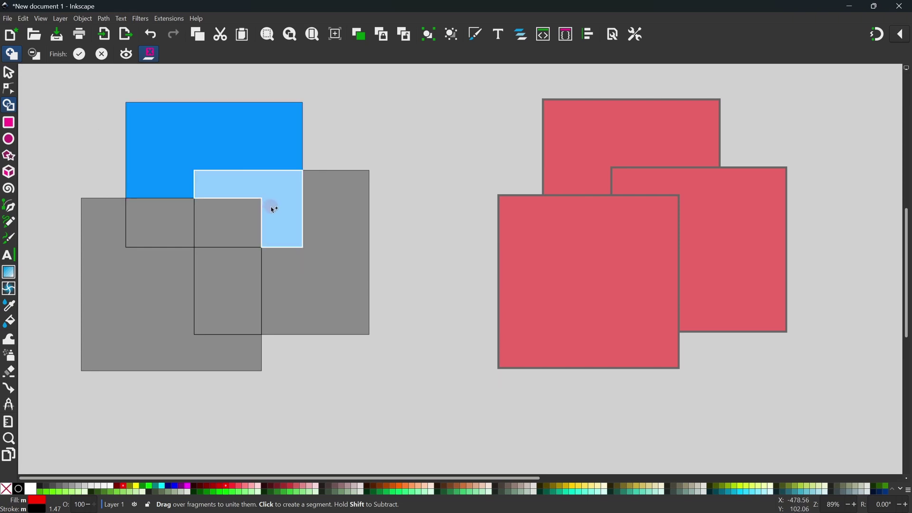
pyautogui.click(324, 229)
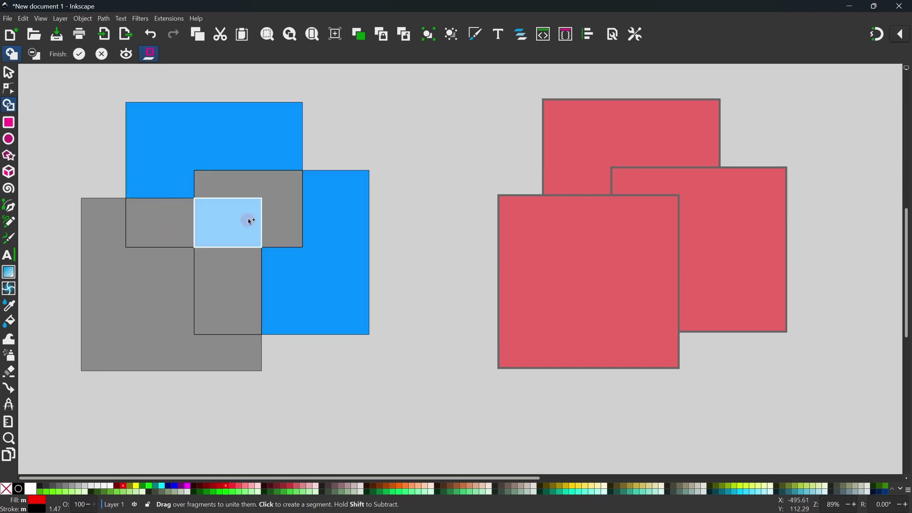
pyautogui.click(246, 191)
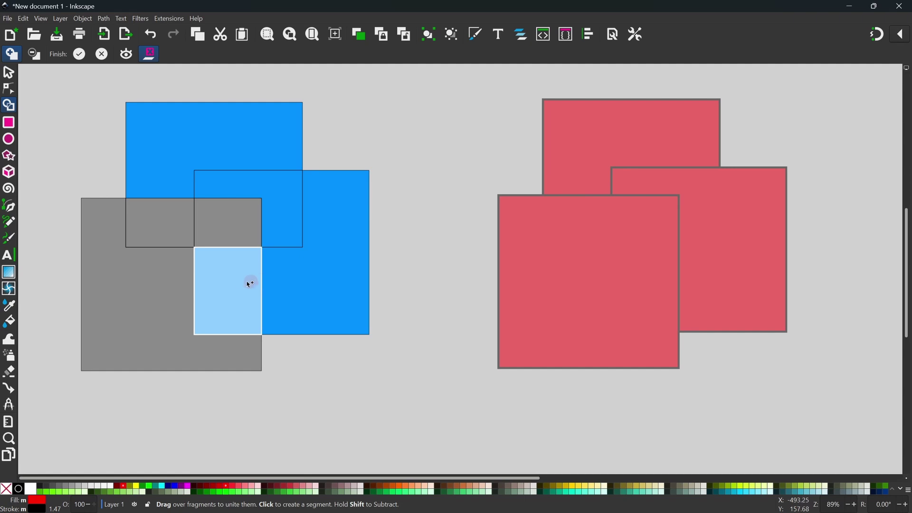
# - Unite the fragments of the lower-left rectangle, including its overlaps, and undo the union
pyautogui.moveTo(159, 228)
pyautogui.mouseDown()
pyautogui.moveTo(151, 265)
pyautogui.moveTo(199, 280)
pyautogui.moveTo(218, 247)
pyautogui.moveTo(207, 259)
pyautogui.mouseUp()
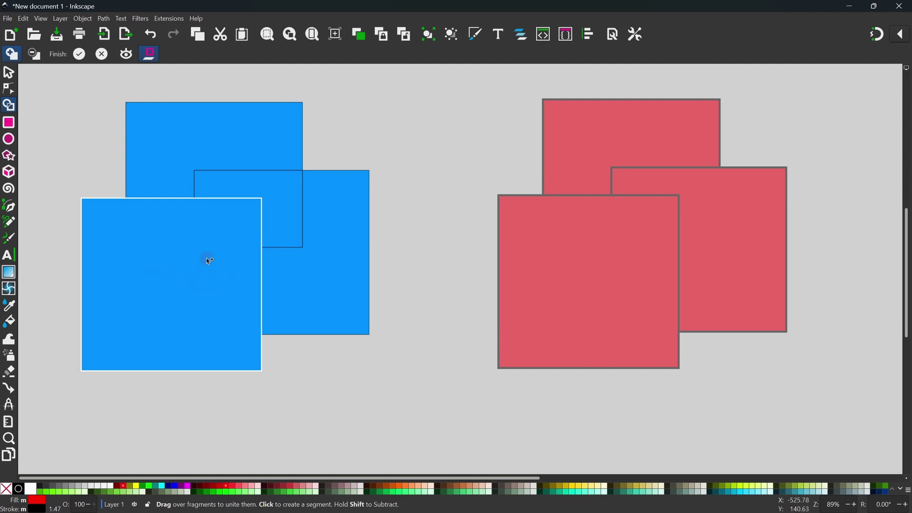
pyautogui.hotkey('ctrl', 'z')
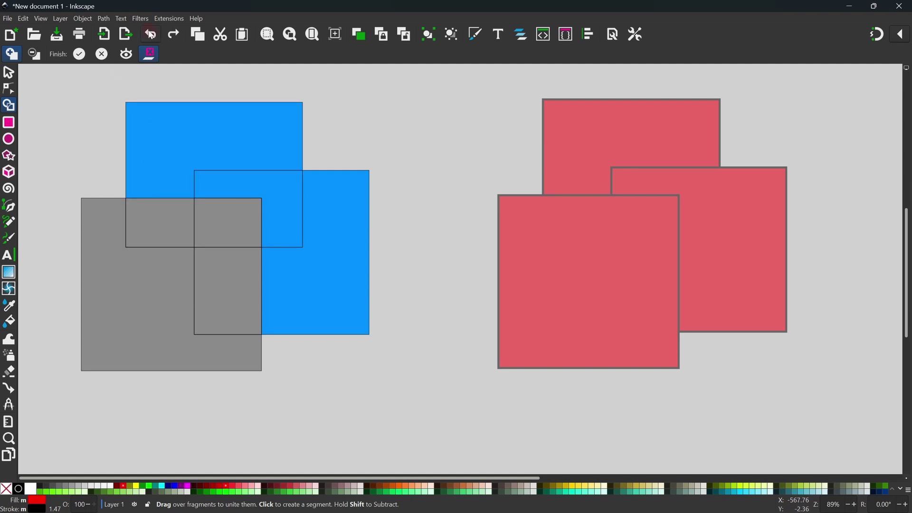
pyautogui.click(23, 19)
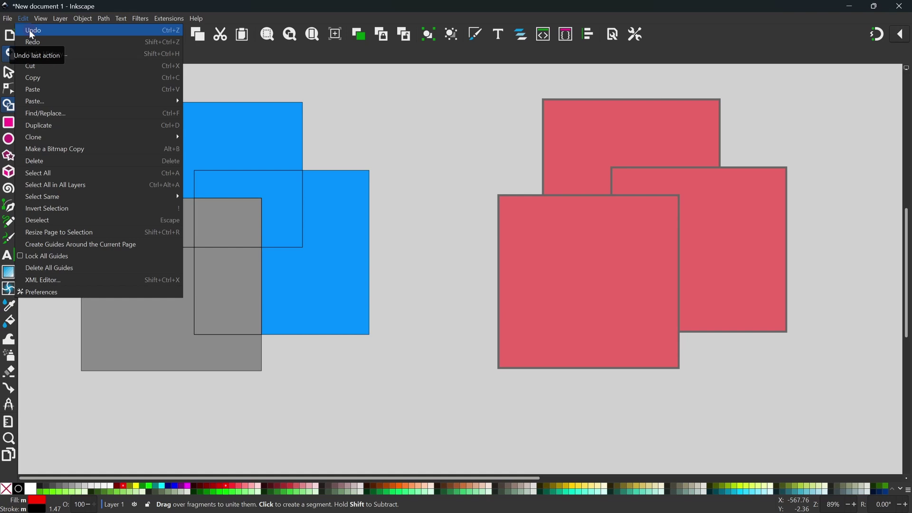
pyautogui.press('Escape')
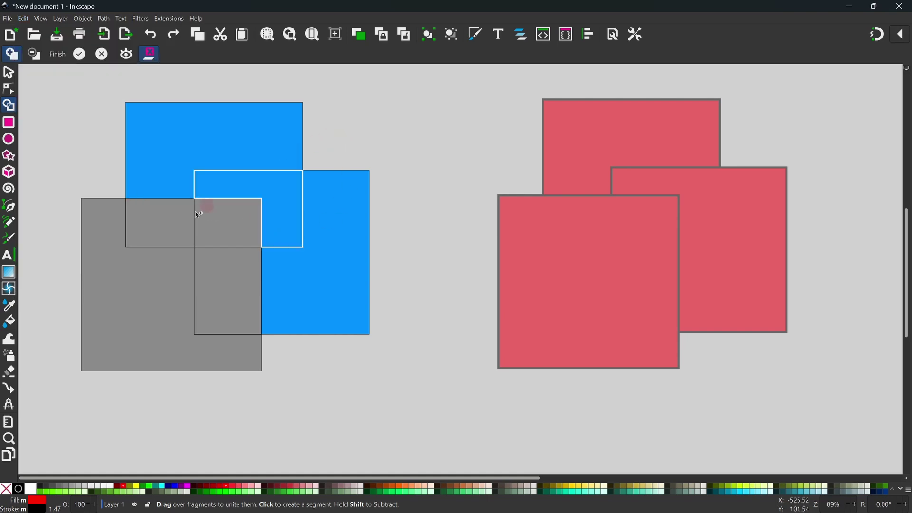
# - Unite the left overlap with the lower-left region, and undo back to the original three rectangles
pyautogui.click(174, 227)
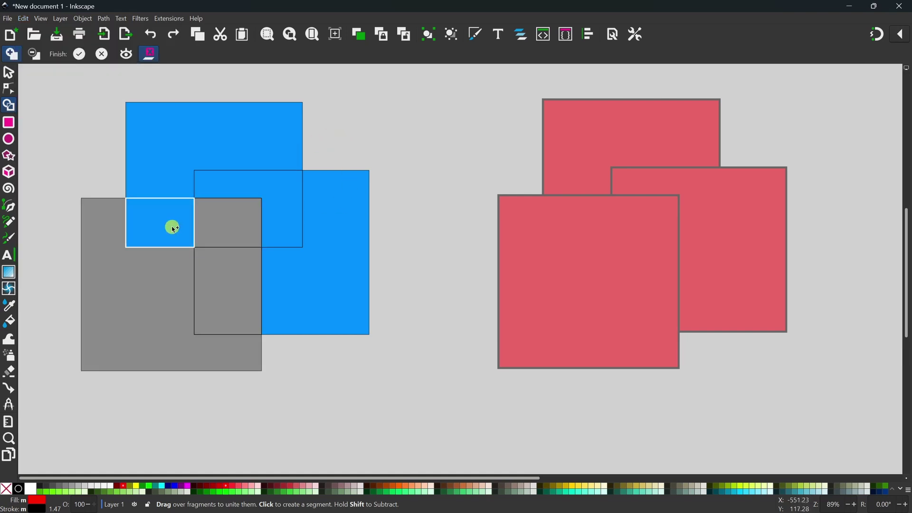
pyautogui.click(173, 263)
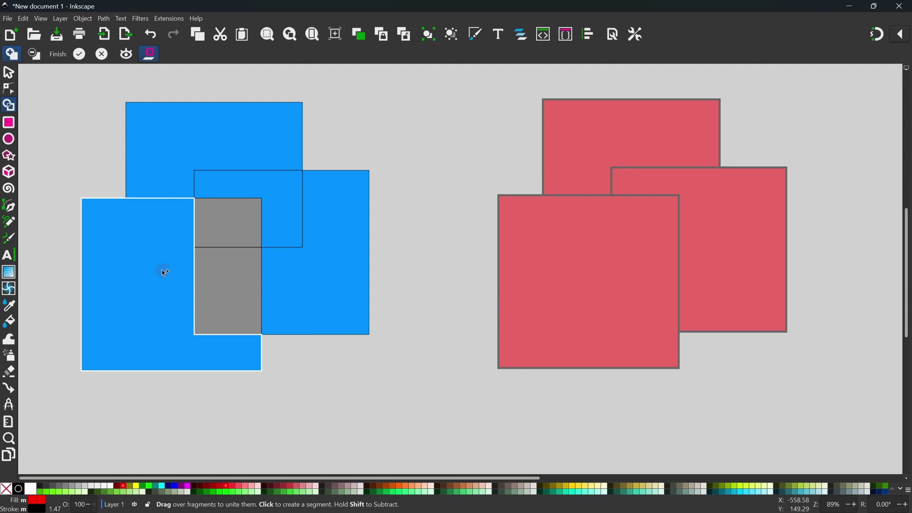
pyautogui.click(150, 35)
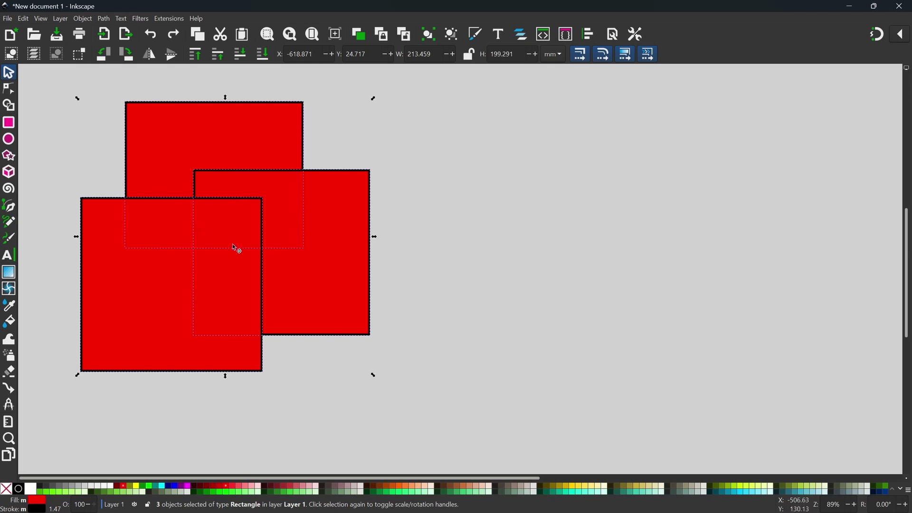
# - Duplicate the three red rectangles and move the copies to the right of the originals
pyautogui.moveTo(36, 85); pyautogui.dragTo(472, 410)
pyautogui.hotkey('ctrl', 'd')
pyautogui.moveTo(219, 225); pyautogui.dragTo(623, 234)
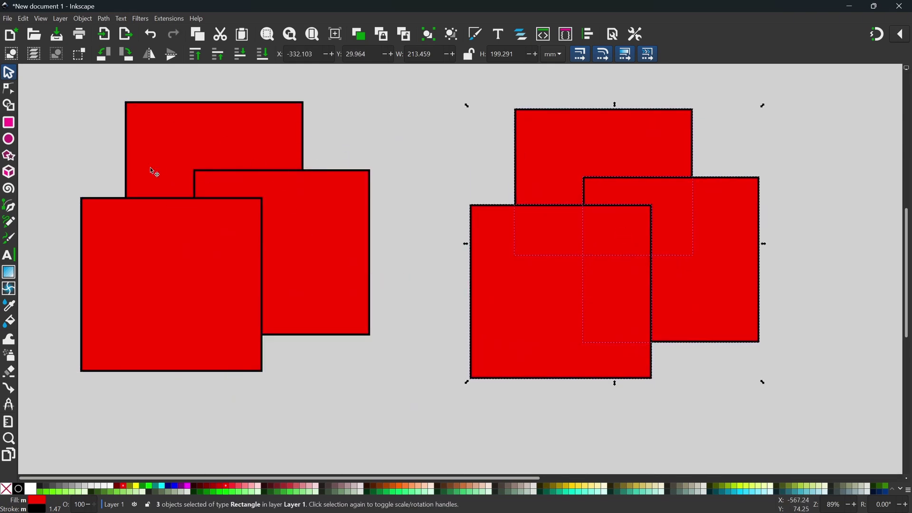
# - In the left group, unite the top region with the left and centre overlaps using the Shape Builder
pyautogui.click(91, 108)
pyautogui.click(64, 255)
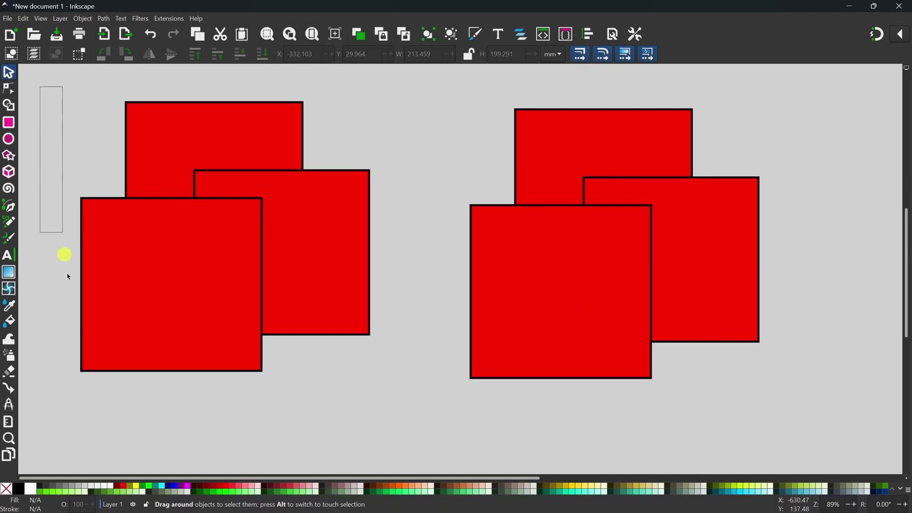
pyautogui.moveTo(69, 277); pyautogui.dragTo(383, 408)
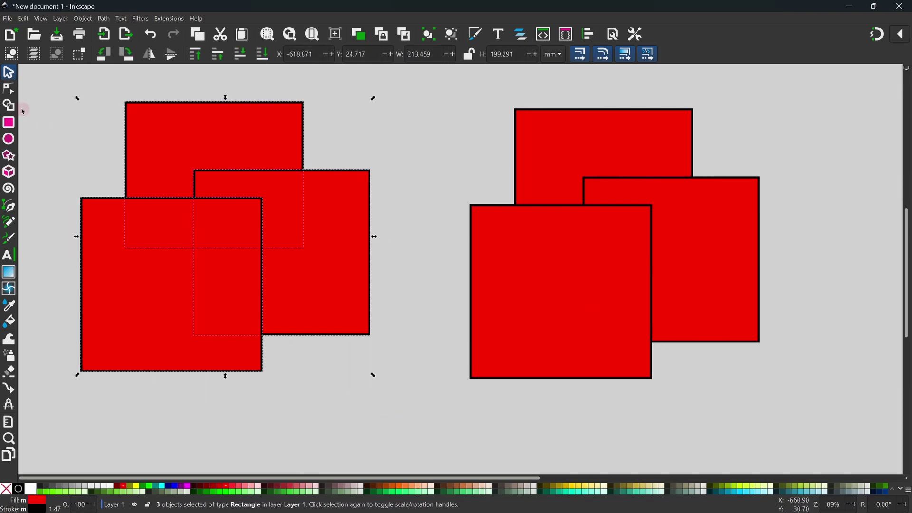
pyautogui.click(8, 105)
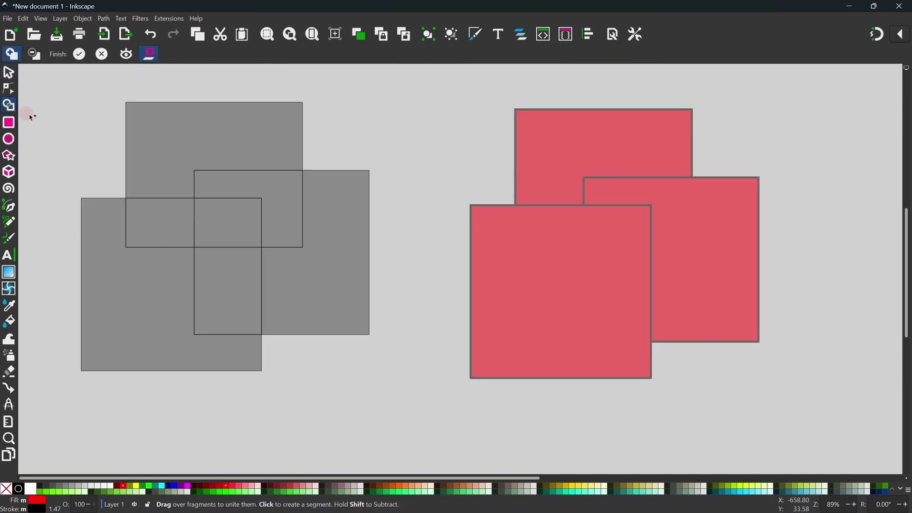
pyautogui.hotkey('ctrl', 'z')
pyautogui.moveTo(169, 159)
pyautogui.mouseDown()
pyautogui.moveTo(163, 198)
pyautogui.moveTo(217, 225)
pyautogui.moveTo(238, 220)
pyautogui.mouseUp()
# - Unite the L-shaped overlap with the right region, keep the lower-left region as a segment, and apply the shapes
pyautogui.moveTo(286, 197); pyautogui.dragTo(316, 202)
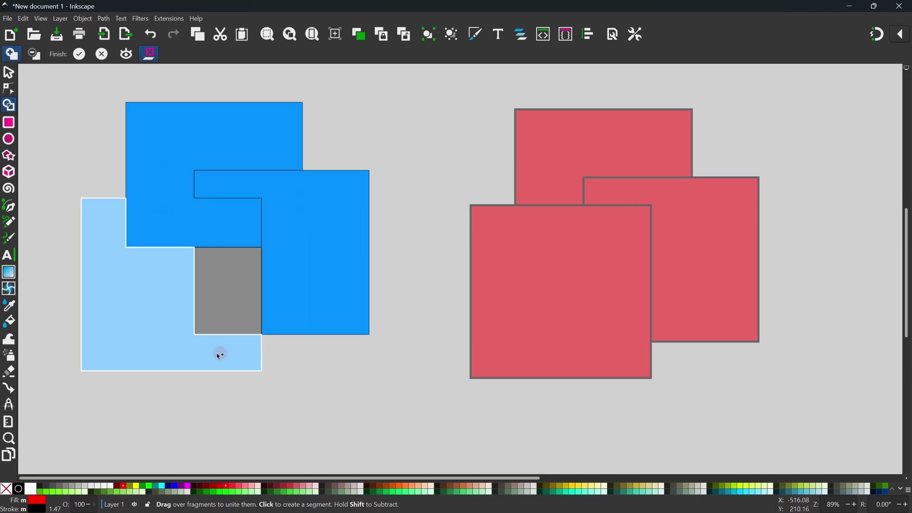
pyautogui.click(182, 340)
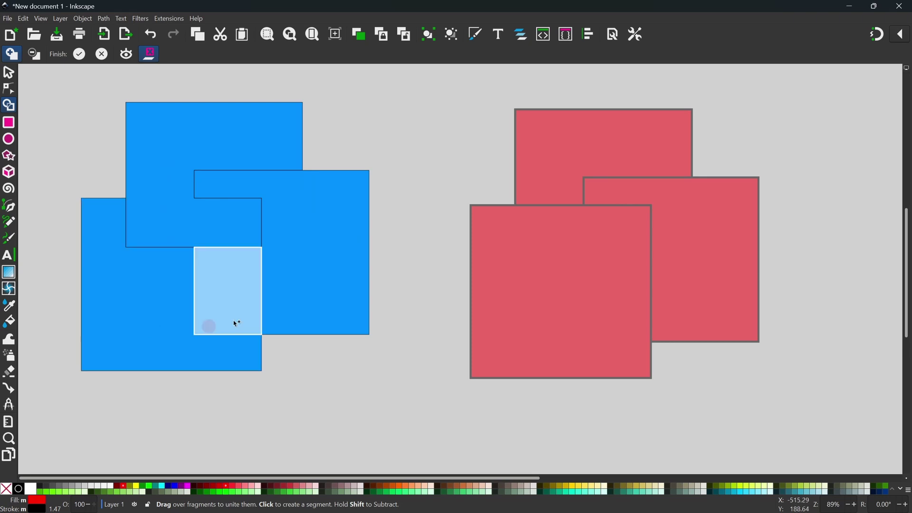
pyautogui.click(80, 54)
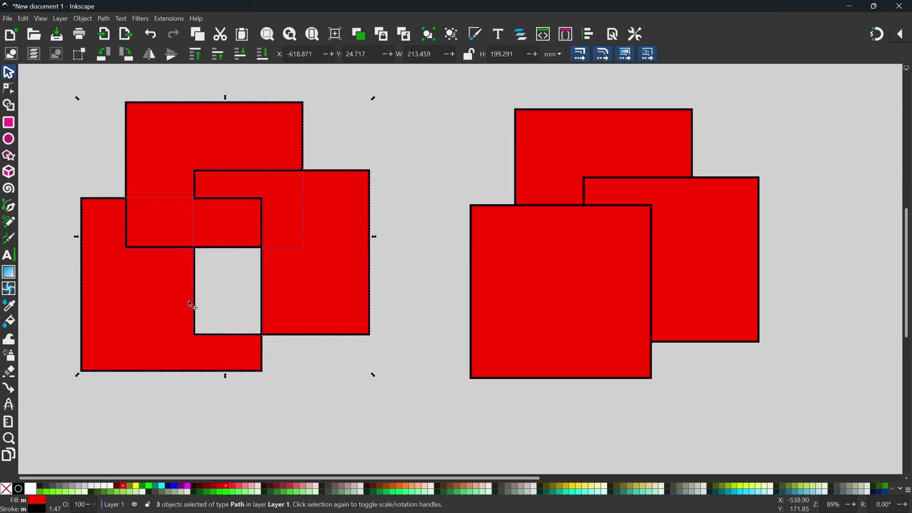
# - In the right group, delete the left overlap and the L-shaped overlap in the Shape Builder's subtract mode, and apply the result
pyautogui.moveTo(421, 84); pyautogui.dragTo(796, 408)
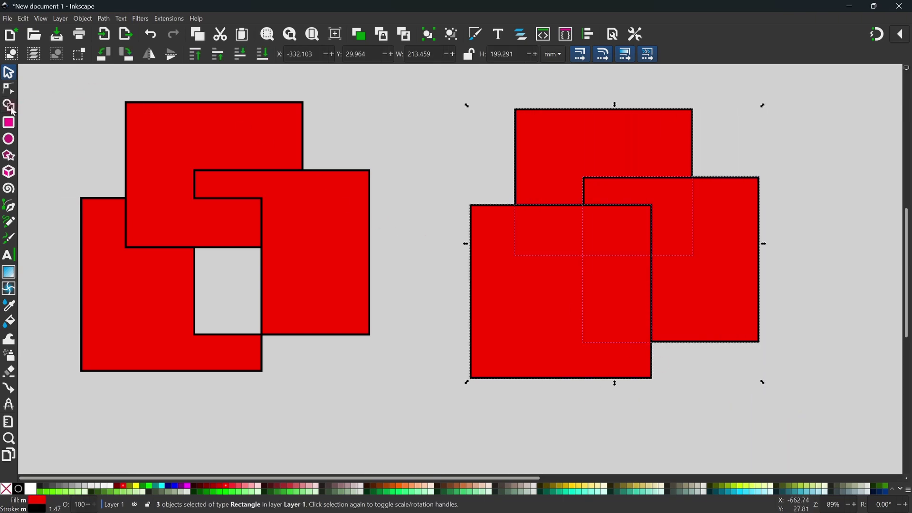
pyautogui.click(11, 108)
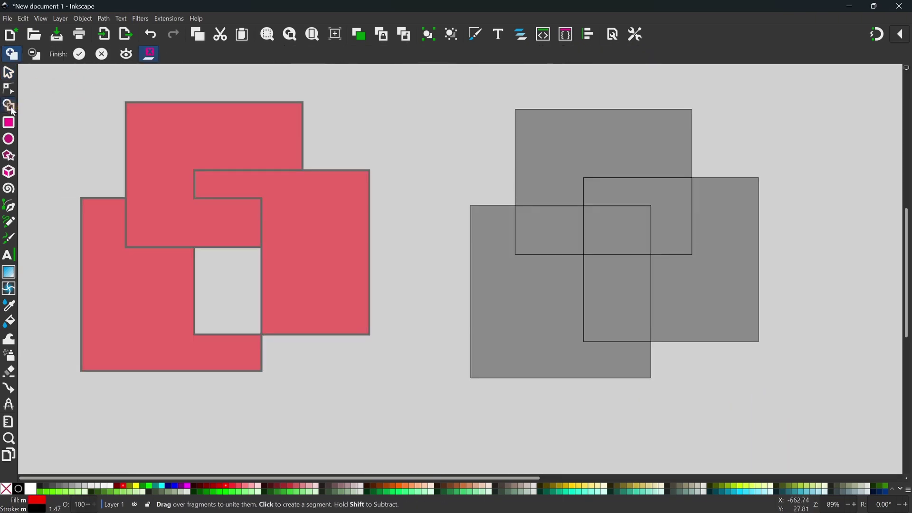
pyautogui.click(35, 55)
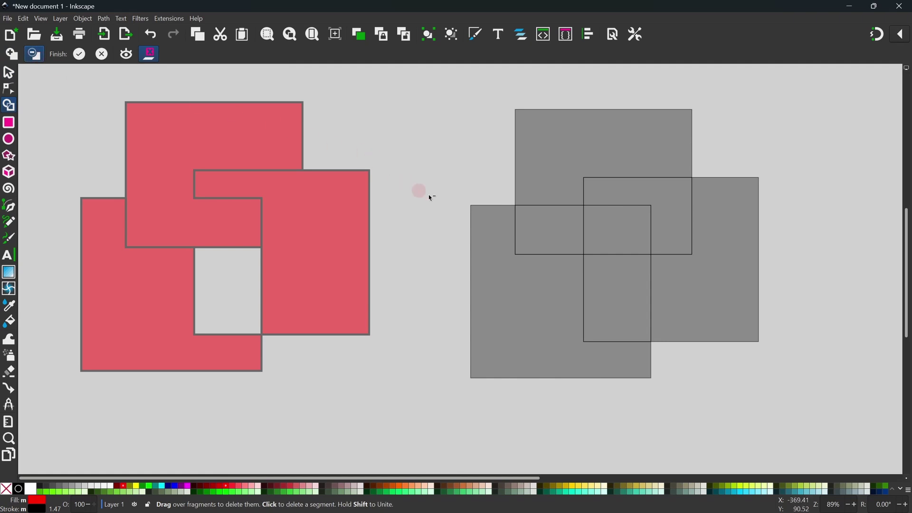
pyautogui.click(557, 238)
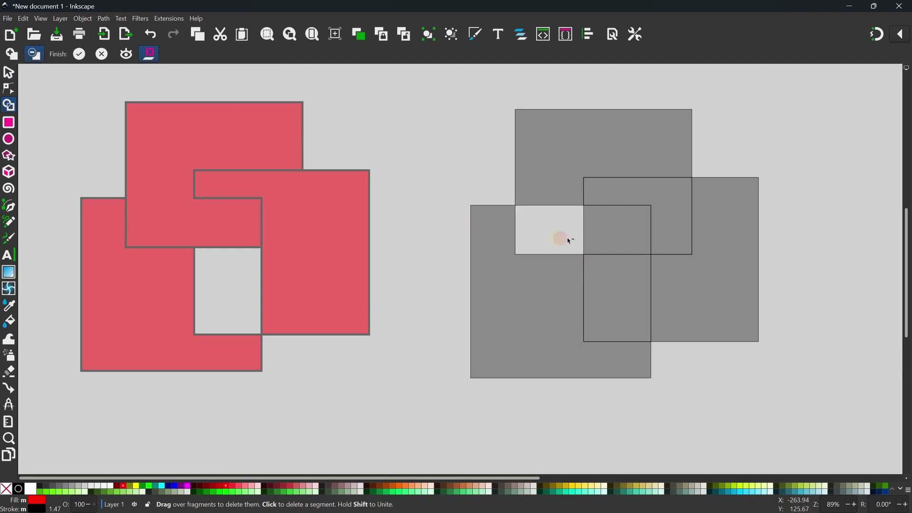
pyautogui.click(663, 214)
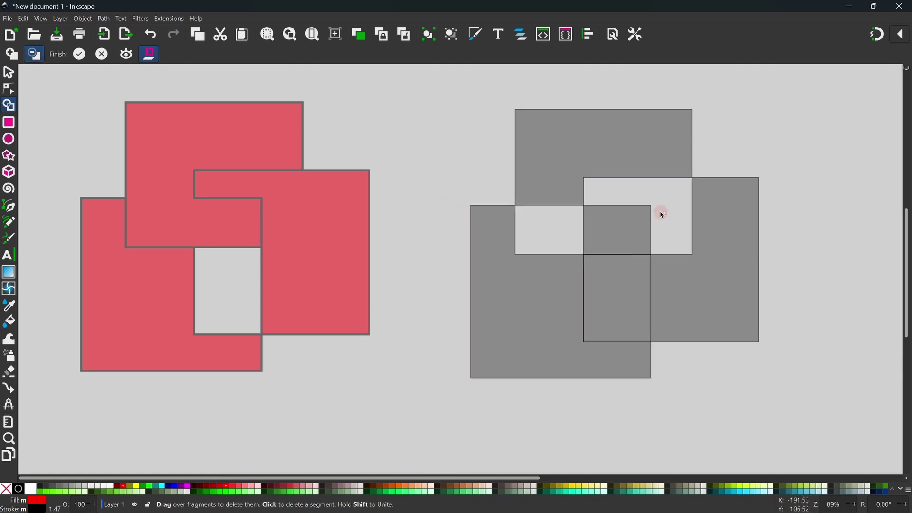
pyautogui.click(79, 53)
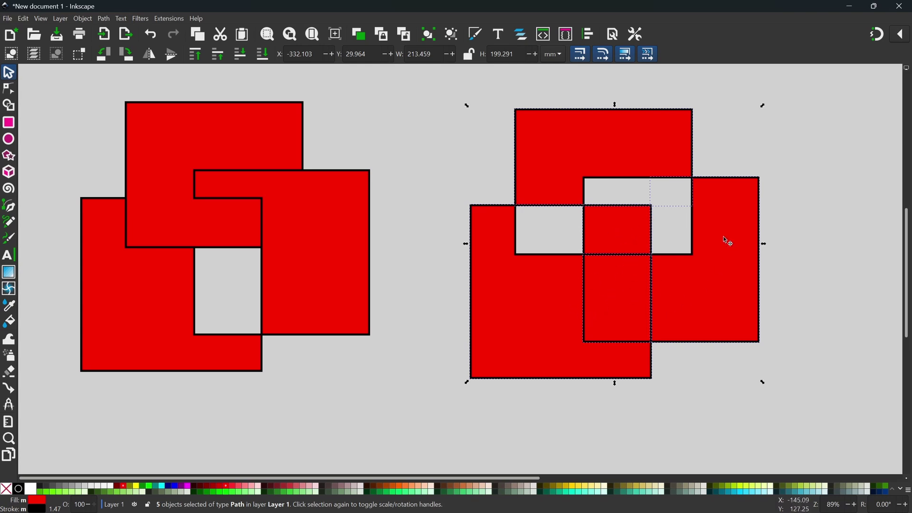
# - In the right group's original rectangles, delete the left and centre overlaps using the Shape Builder's subtract mode
pyautogui.click(671, 253)
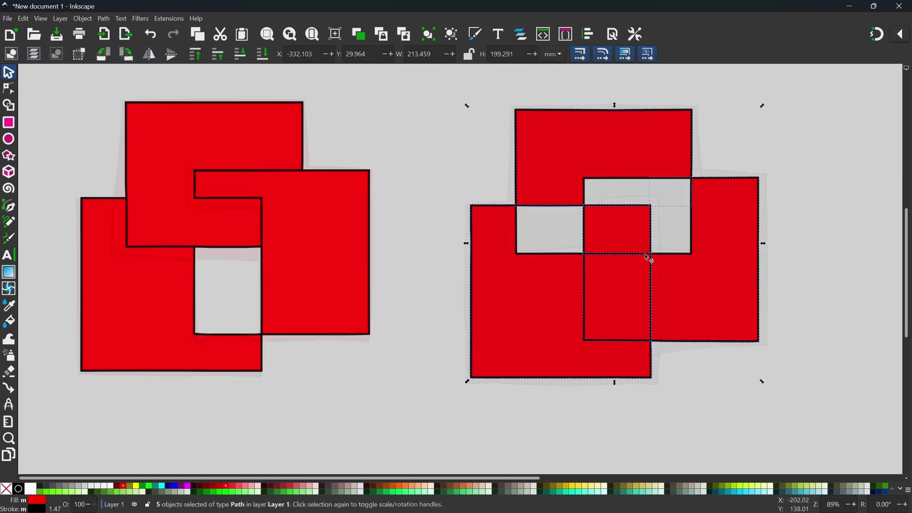
pyautogui.press('x')
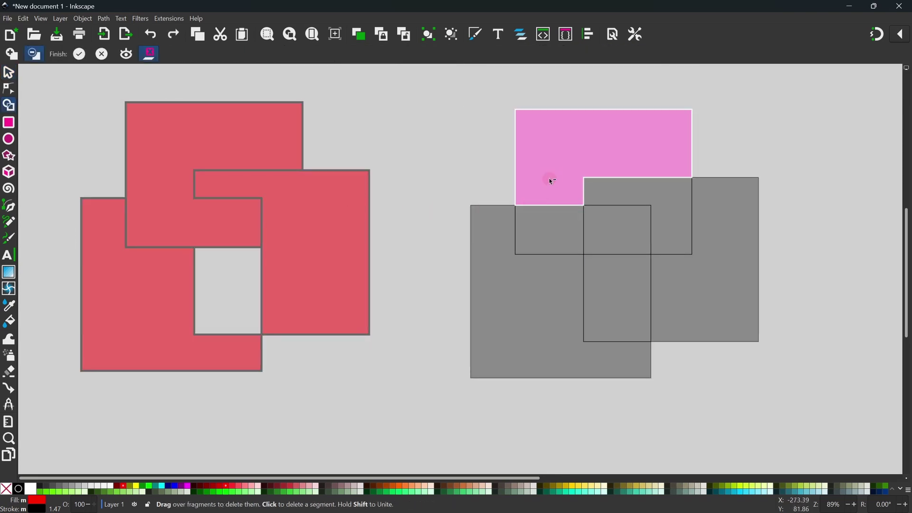
pyautogui.click(553, 235)
pyautogui.click(604, 238)
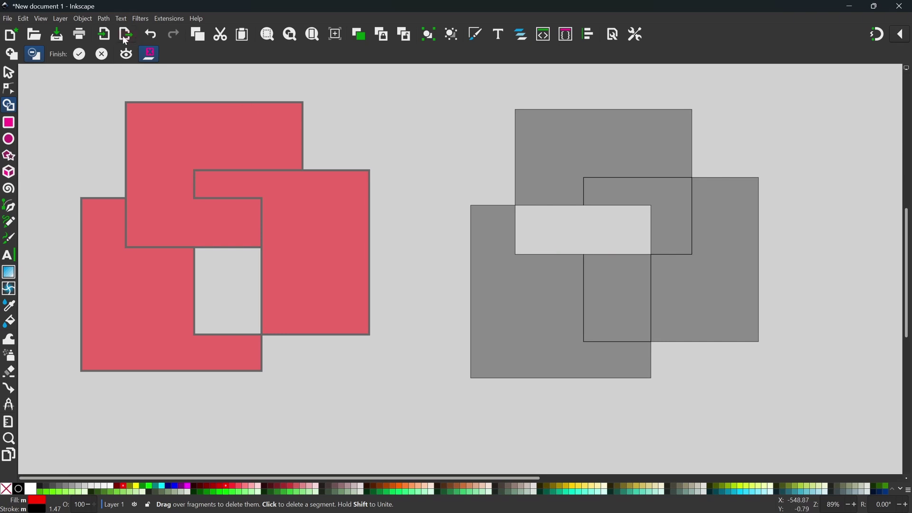
# - Try uniting the top region with the L-shaped overlap and keeping the lower-centre overlap as a segment, and undo the applied result
pyautogui.click(12, 54)
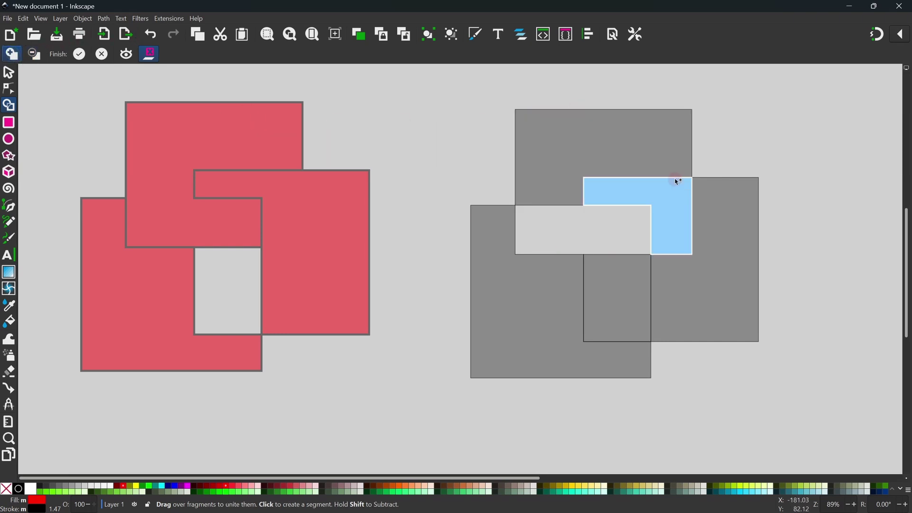
pyautogui.moveTo(640, 152); pyautogui.dragTo(657, 200)
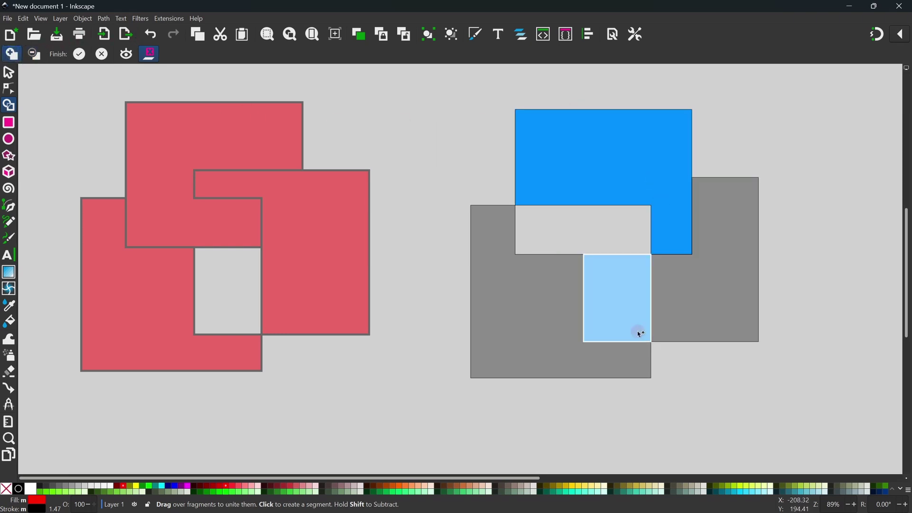
pyautogui.click(632, 323)
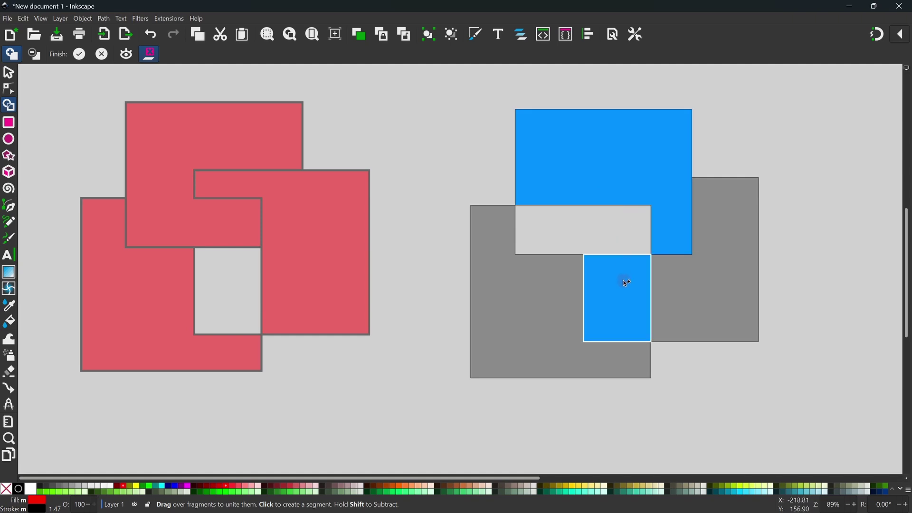
pyautogui.press('Return')
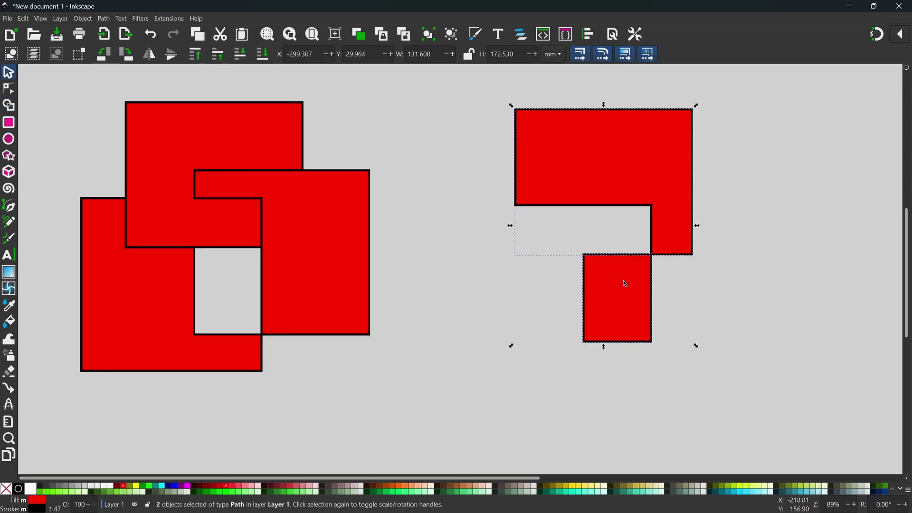
pyautogui.hotkey('ctrl', 'z')
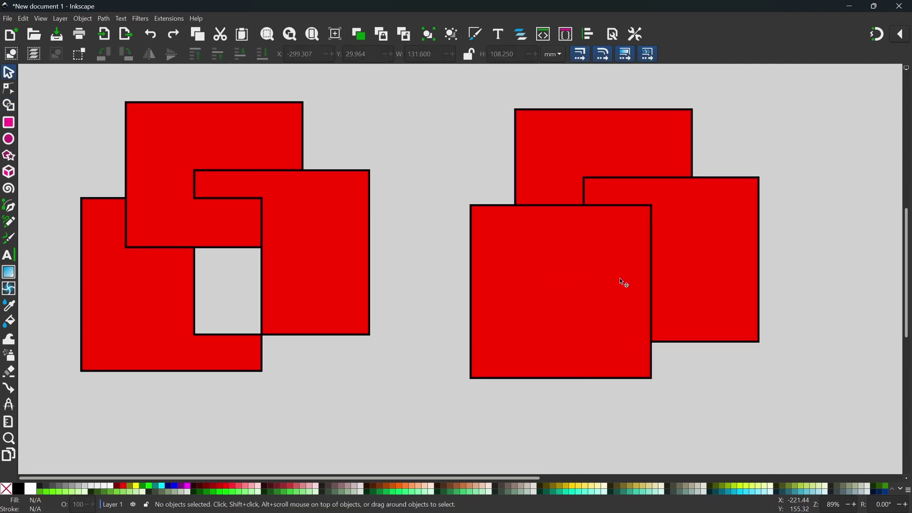
# - Delete the right group's centre overlap in the Shape Builder's subtract mode and the left overlap by temporarily subtracting from unite mode
pyautogui.press('x')
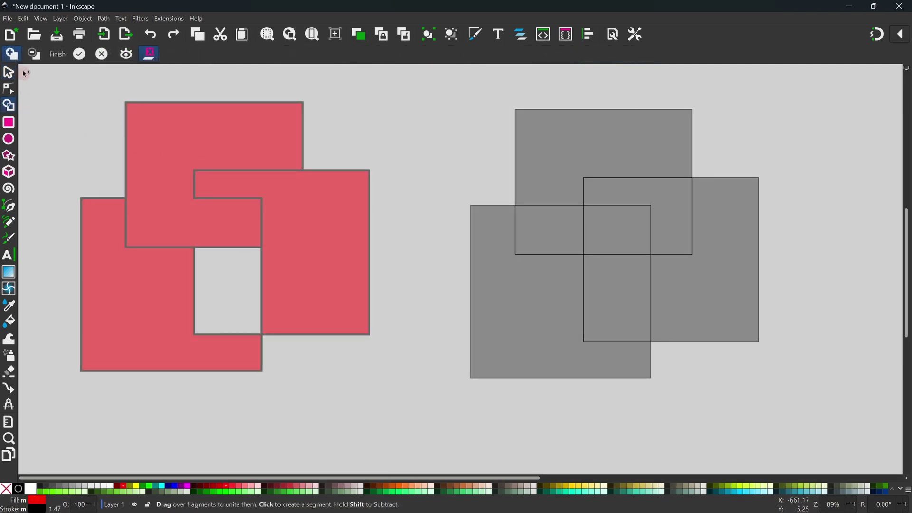
pyautogui.click(34, 54)
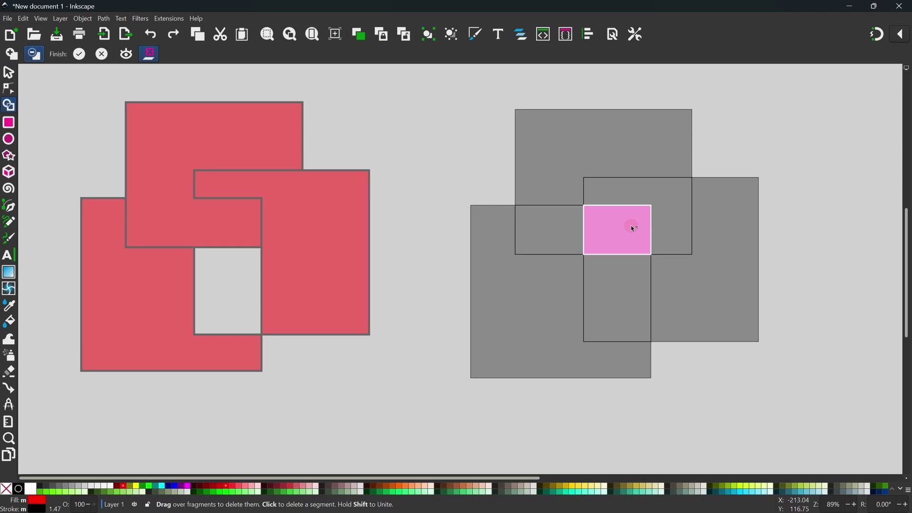
pyautogui.click(620, 231)
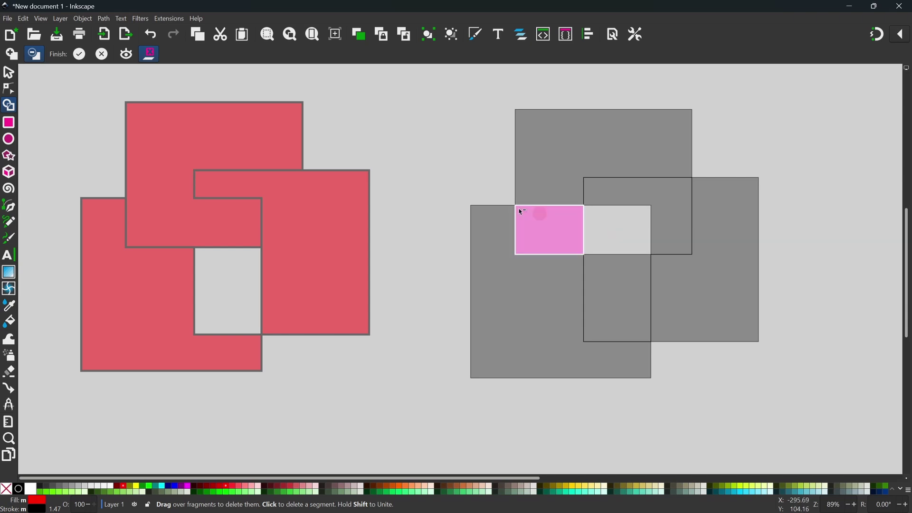
pyautogui.click(12, 55)
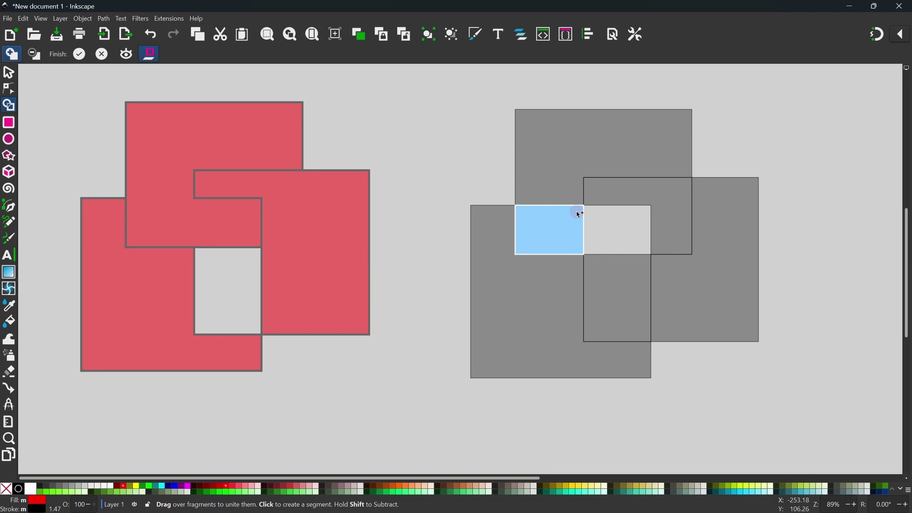
pyautogui.click(553, 234)
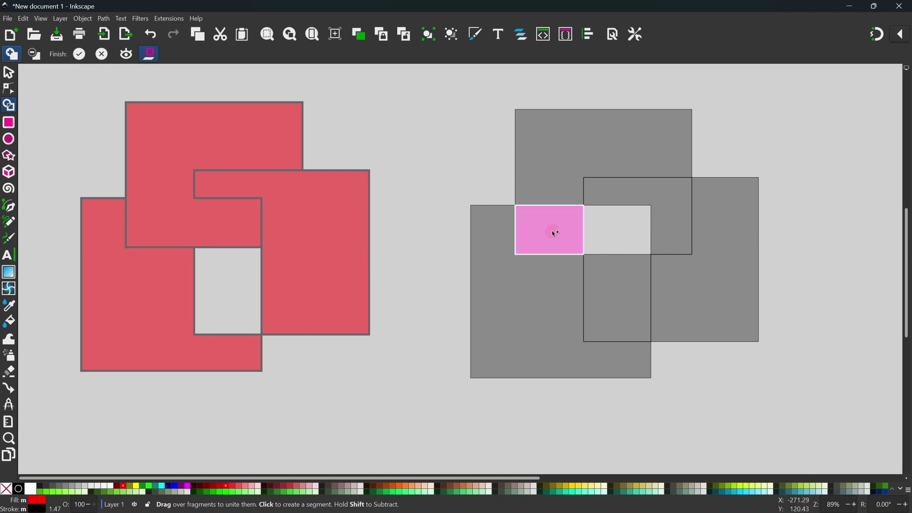
pyautogui.keyDown('shift'); pyautogui.click(552, 233); pyautogui.keyUp('shift')
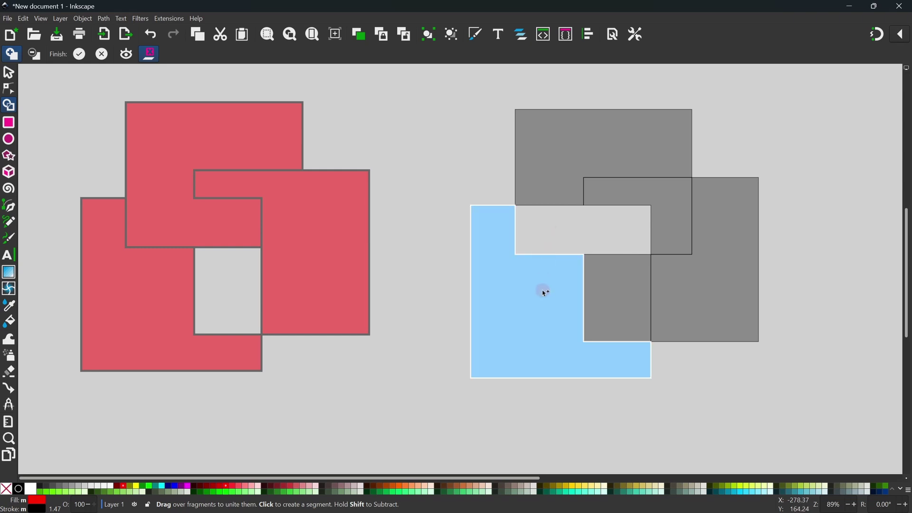
# - Unite the lower-left and top regions, unite the L-shaped overlap with the right region and lower-centre overlap, and apply the shapes
pyautogui.click(543, 264)
pyautogui.click(544, 190)
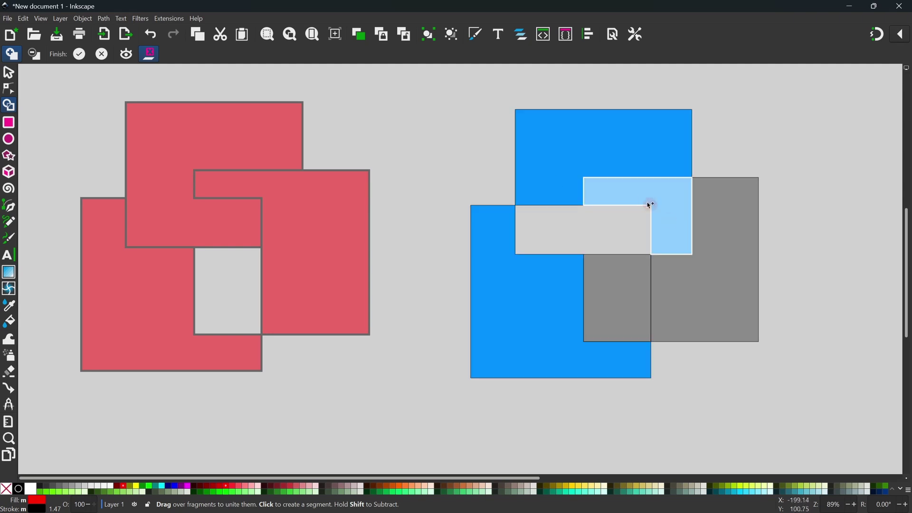
pyautogui.moveTo(654, 198); pyautogui.dragTo(719, 223)
pyautogui.click(637, 295)
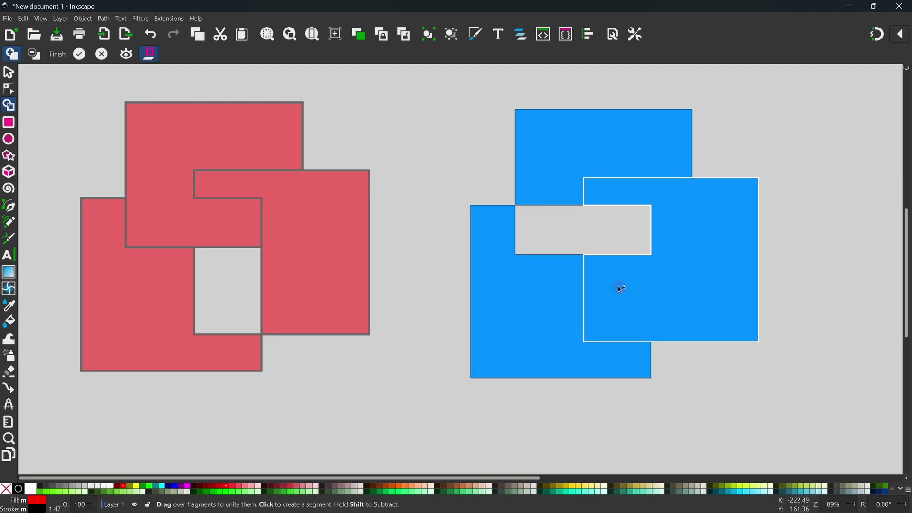
pyautogui.click(79, 54)
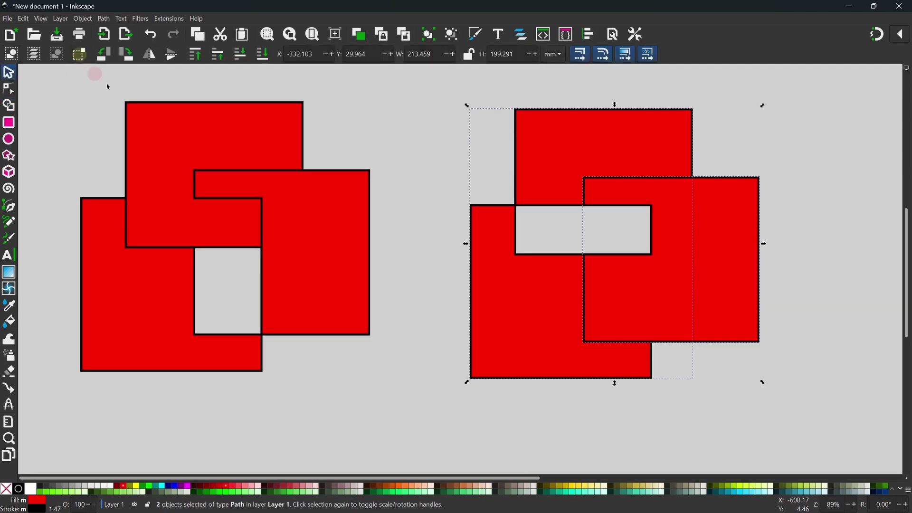
# - Separate the right group's two built shapes by moving the top and lower-left shape leftward, and shift the other shape slightly left
pyautogui.moveTo(551, 165)
pyautogui.mouseDown()
pyautogui.moveTo(475, 151)
pyautogui.moveTo(554, 165)
pyautogui.mouseUp()
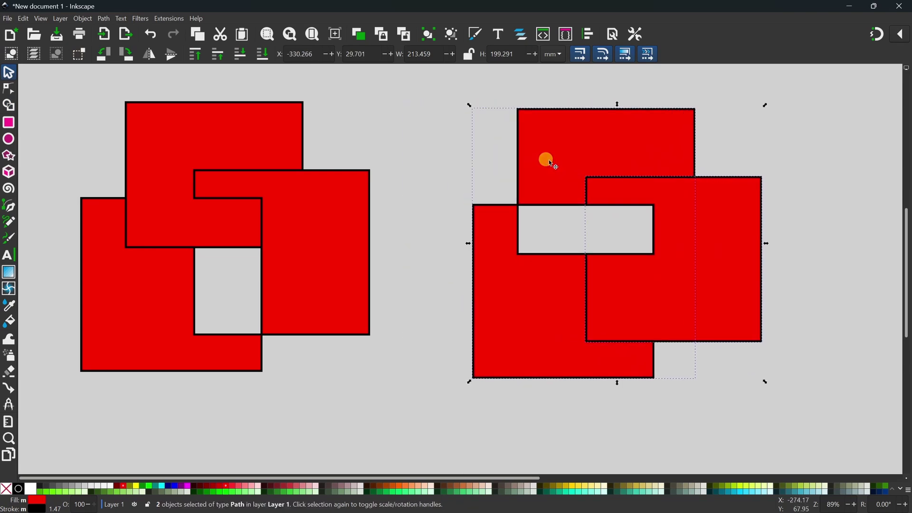
pyautogui.click(786, 187)
pyautogui.moveTo(577, 129); pyautogui.dragTo(544, 121)
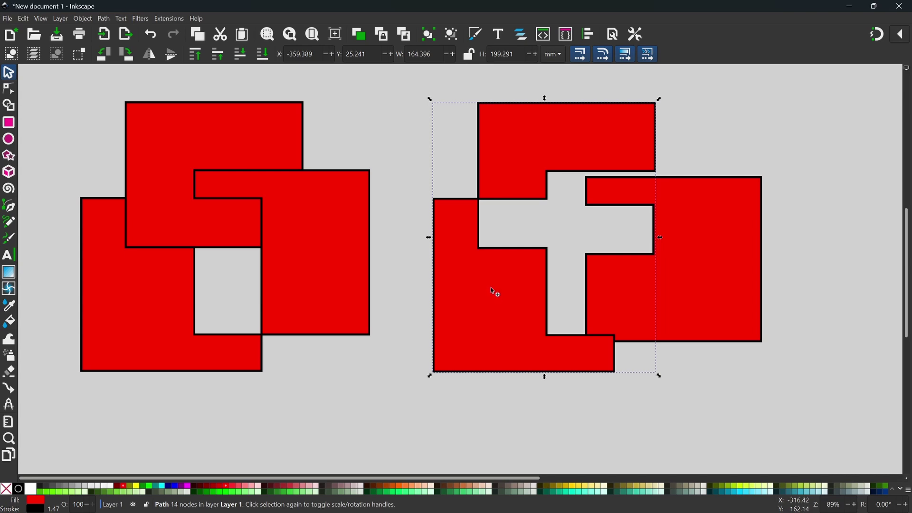
pyautogui.moveTo(751, 270); pyautogui.dragTo(712, 266)
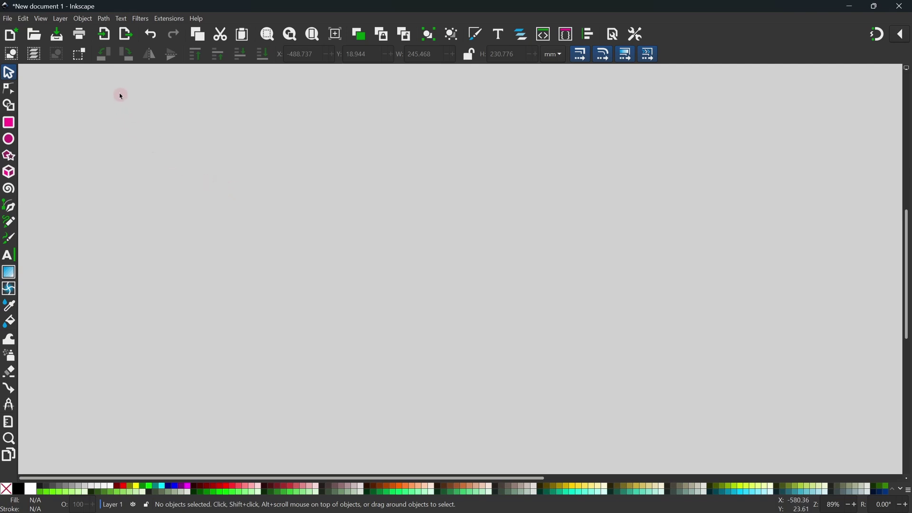
# - Import the zakynthos JPG image as embedded, with DPI from file and rendering mode None (auto)
pyautogui.click(105, 34)
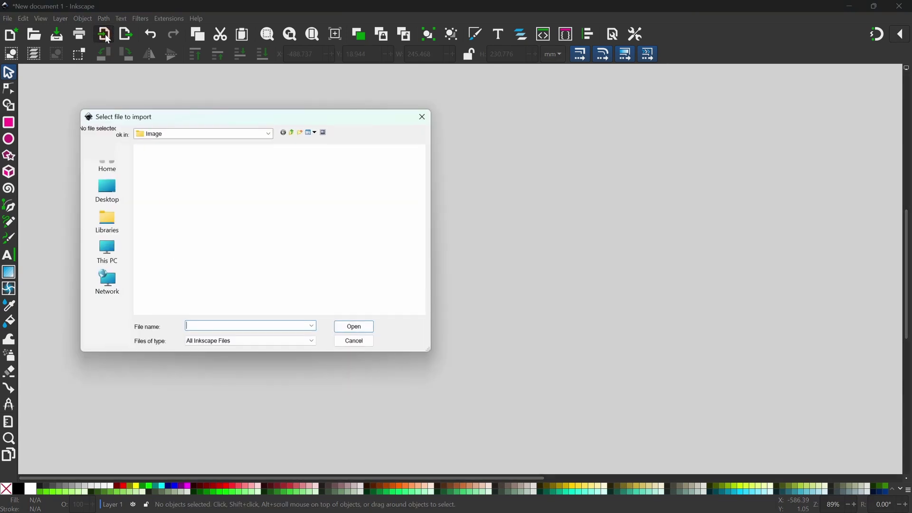
pyautogui.click(209, 222)
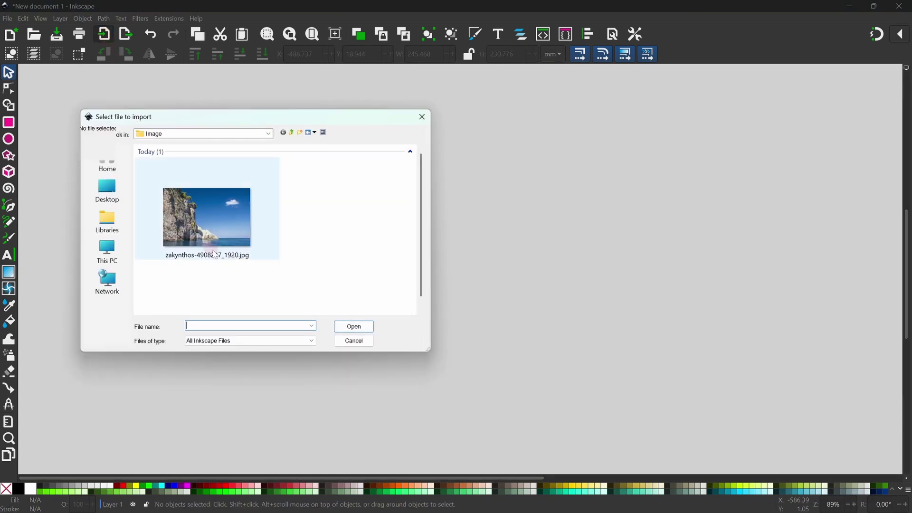
pyautogui.doubleClick(209, 221)
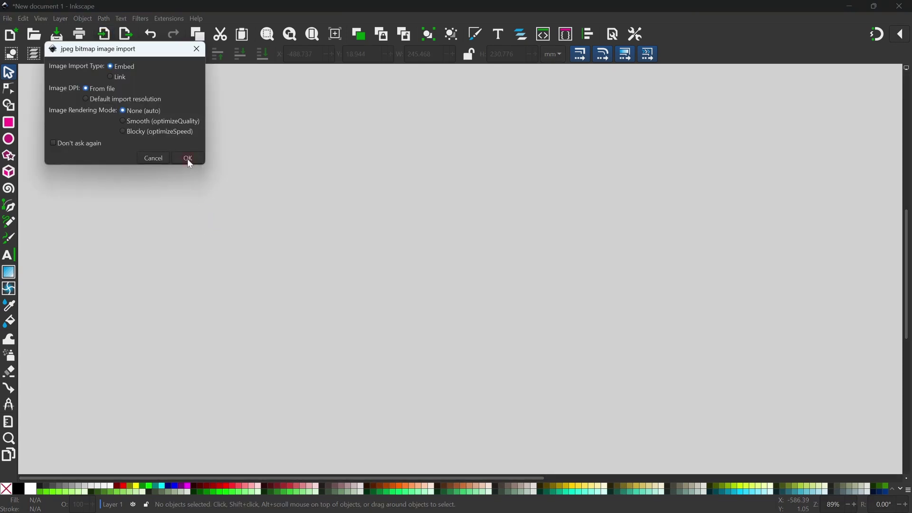
pyautogui.click(188, 159)
pyautogui.scroll(-1, 431, 232)
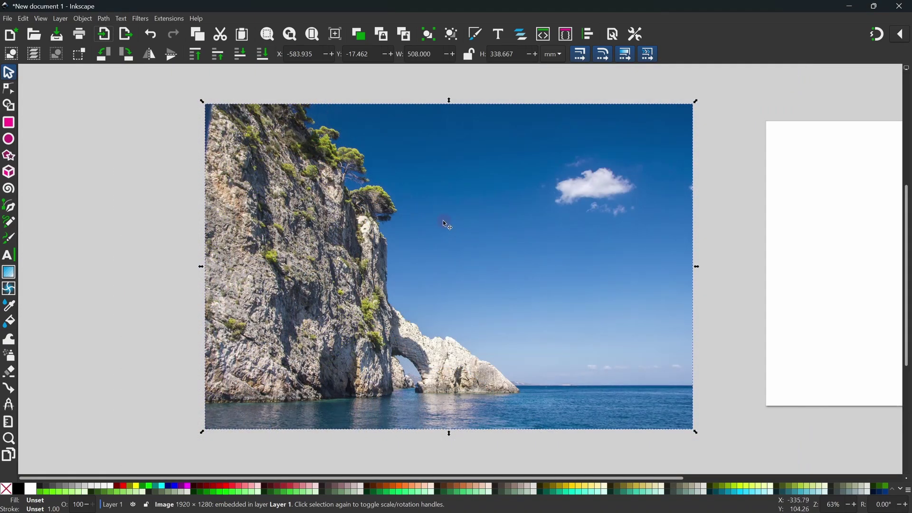
# - Draw a rectangle about 150 by 144 mm over the cliff's upper part and give it no fill and a red stroke
pyautogui.click(9, 122)
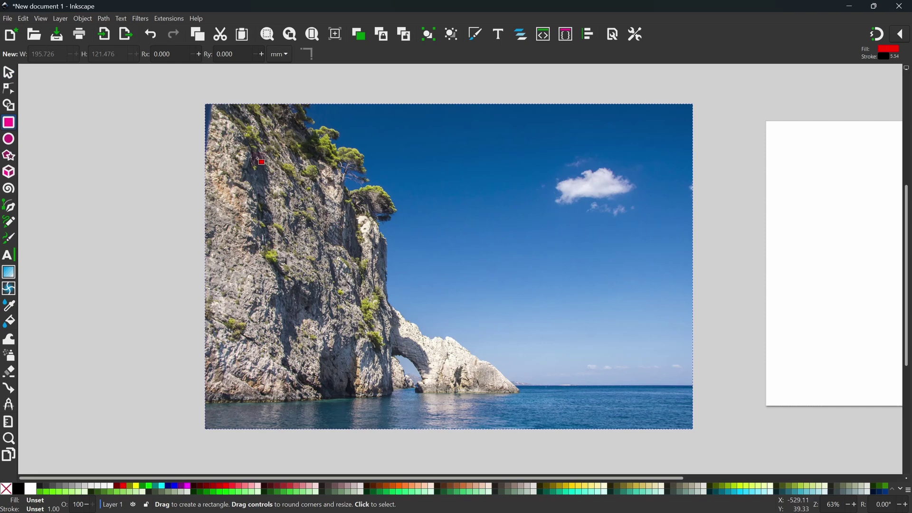
pyautogui.moveTo(256, 147); pyautogui.dragTo(401, 286)
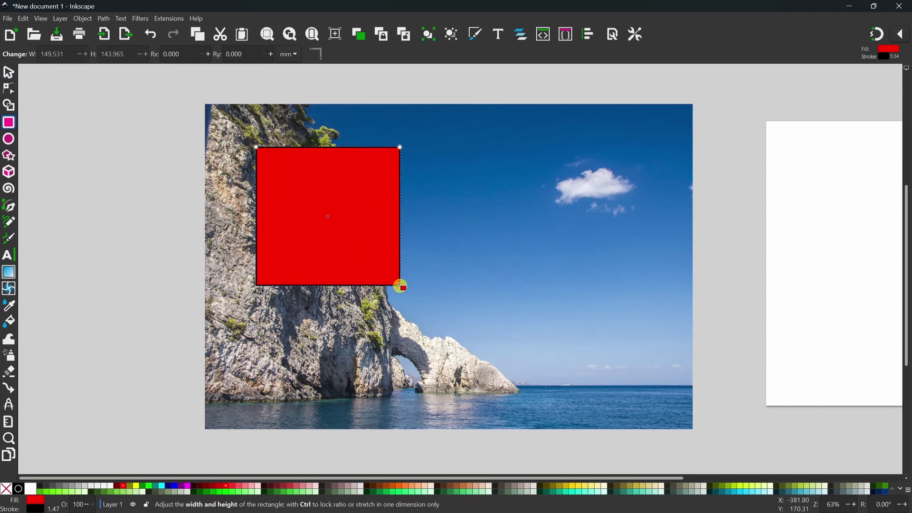
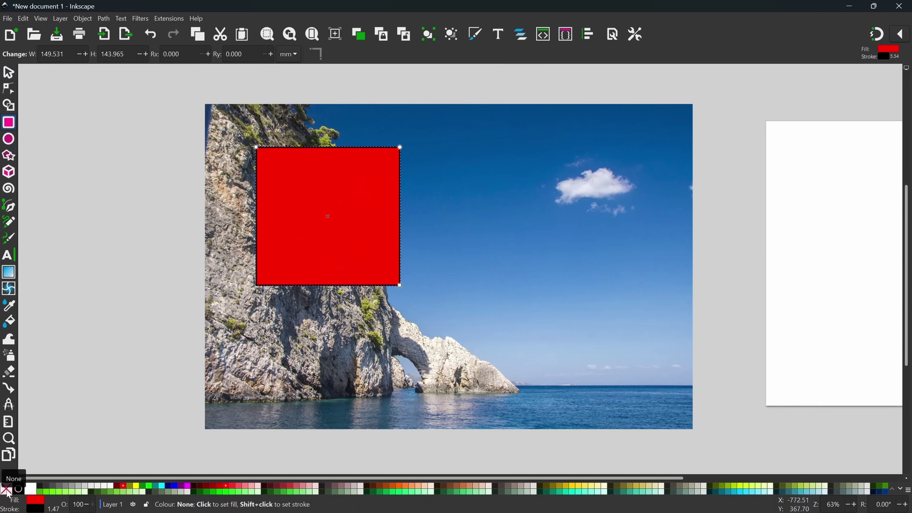
pyautogui.click(8, 494)
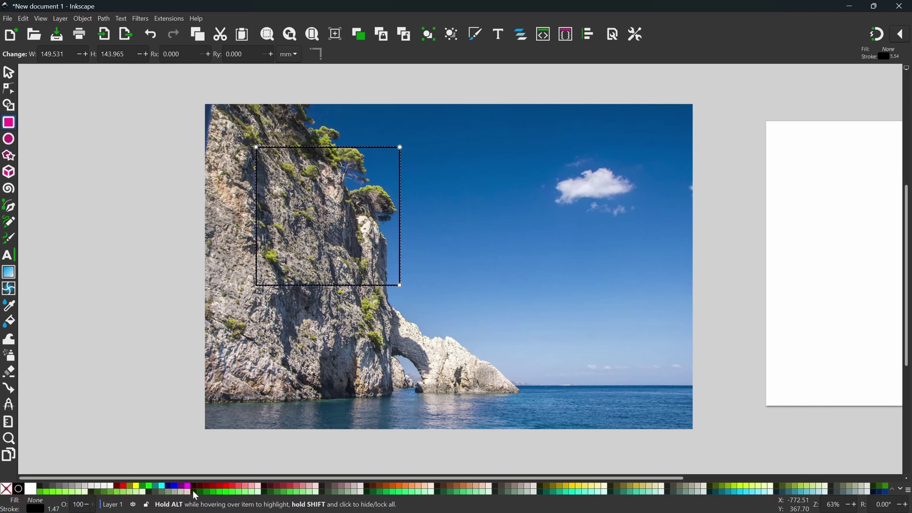
pyautogui.keyDown('shift'); pyautogui.click(228, 489); pyautogui.keyUp('shift')
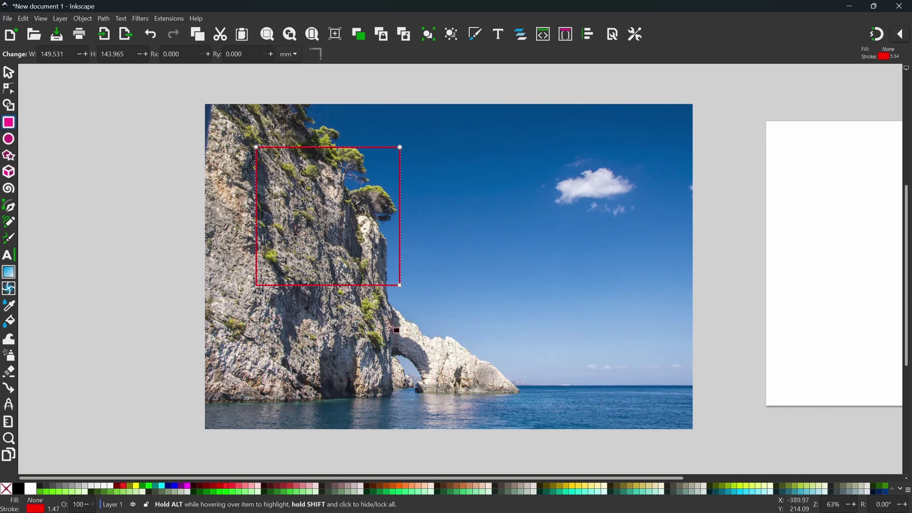
# - Draw a rectangle about 127 by 131 mm over the rock arch and another about 138 by 92 mm around the cloud
pyautogui.moveTo(410, 294); pyautogui.dragTo(532, 419)
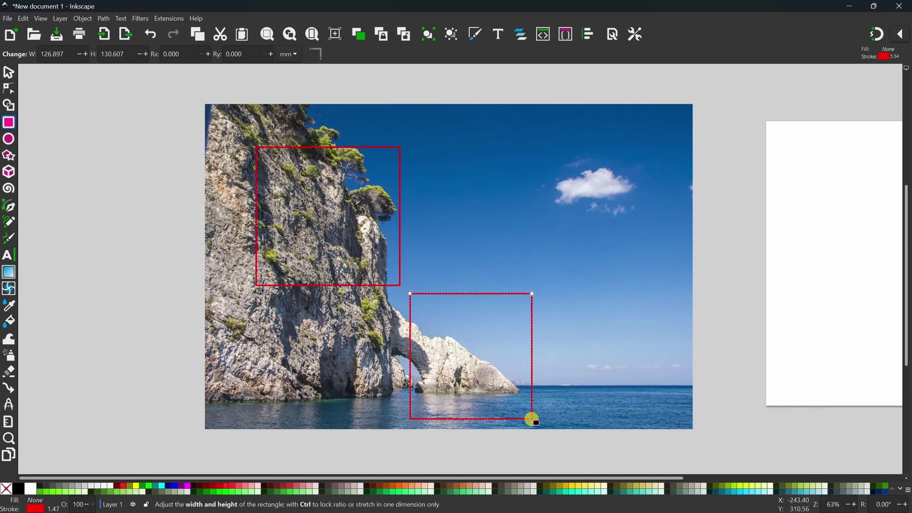
pyautogui.moveTo(523, 147); pyautogui.dragTo(656, 235)
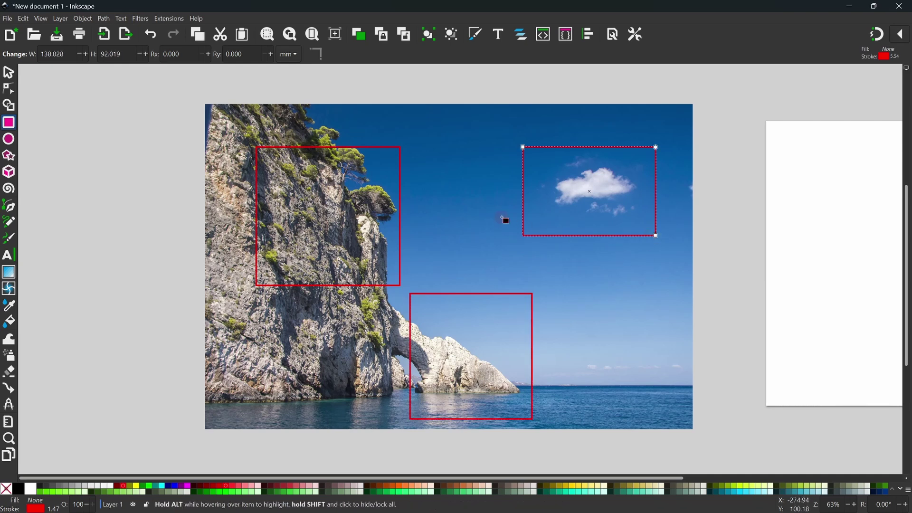
# - Select the image with all three rectangles and create segments from the cliff, rock arch and cloud rectangles using the Shape Builder
pyautogui.click(9, 72)
pyautogui.moveTo(156, 85); pyautogui.dragTo(722, 460)
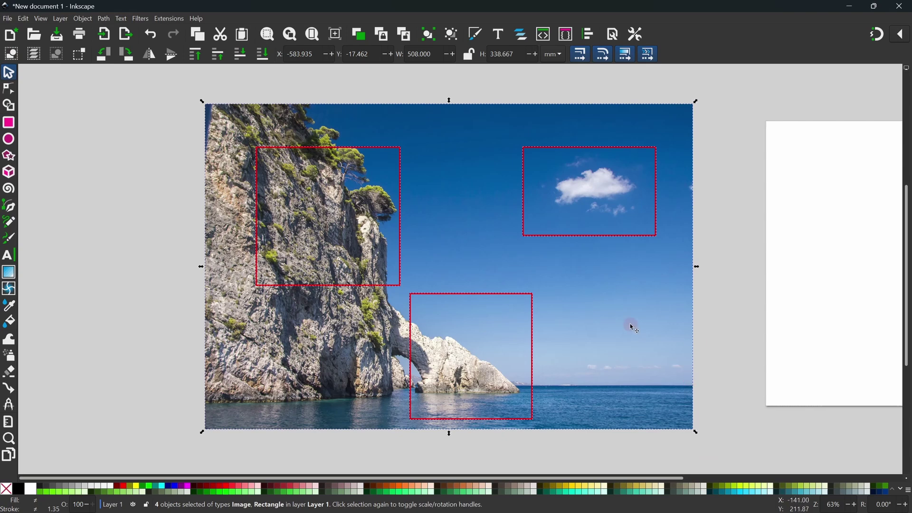
pyautogui.click(9, 105)
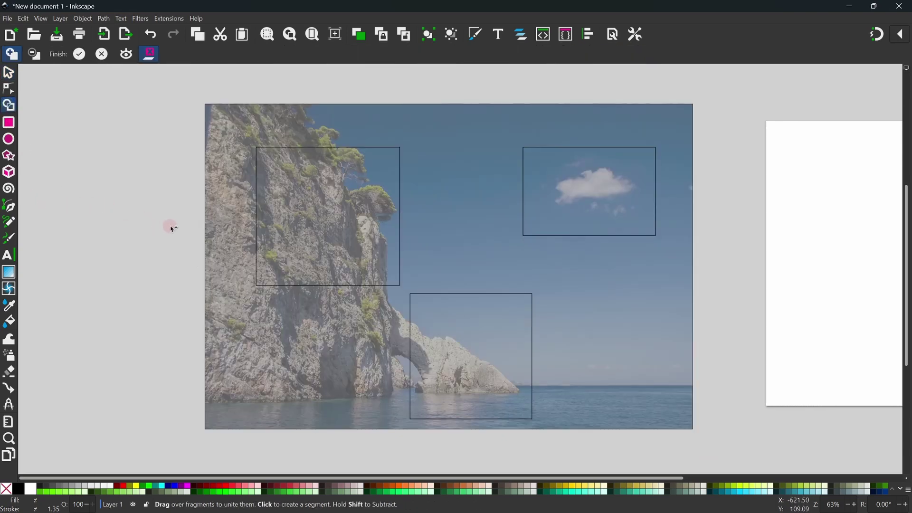
pyautogui.click(324, 216)
pyautogui.click(476, 365)
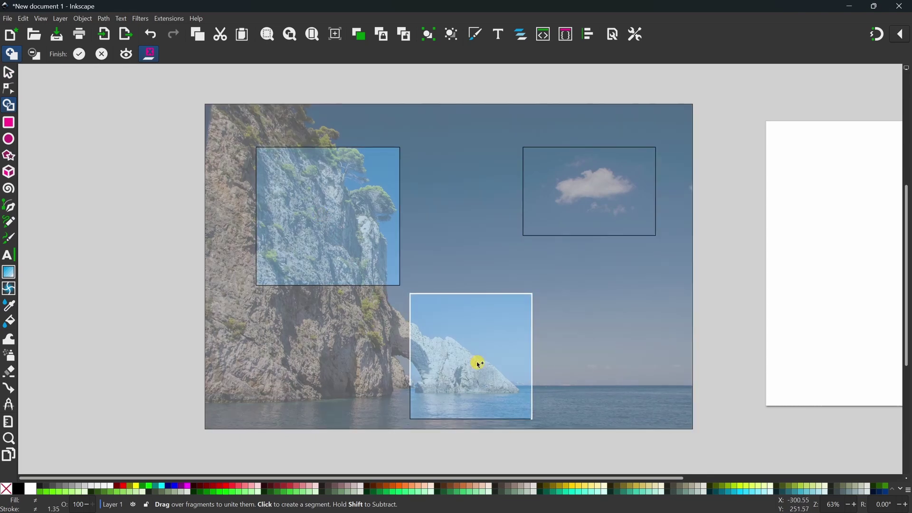
pyautogui.click(607, 204)
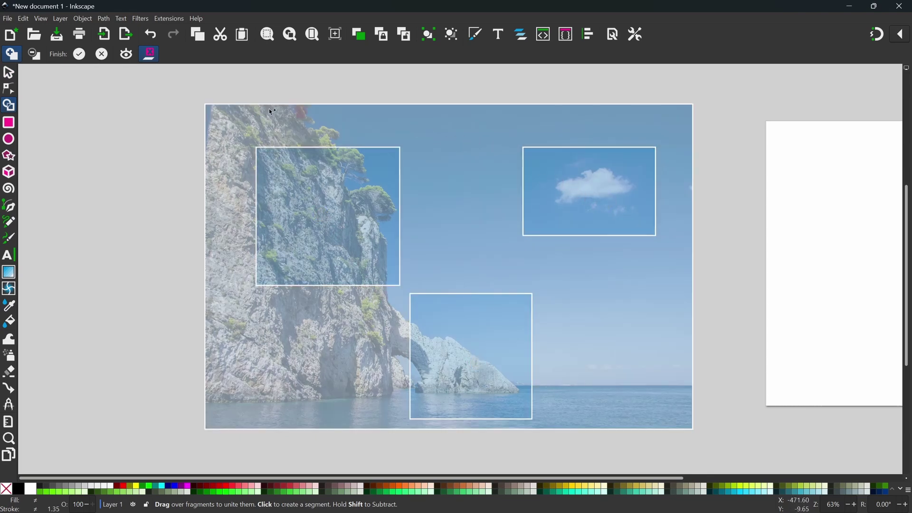
# - Accept the Shape Builder result and move the cliff, rock arch and cloud segments apart
pyautogui.click(79, 55)
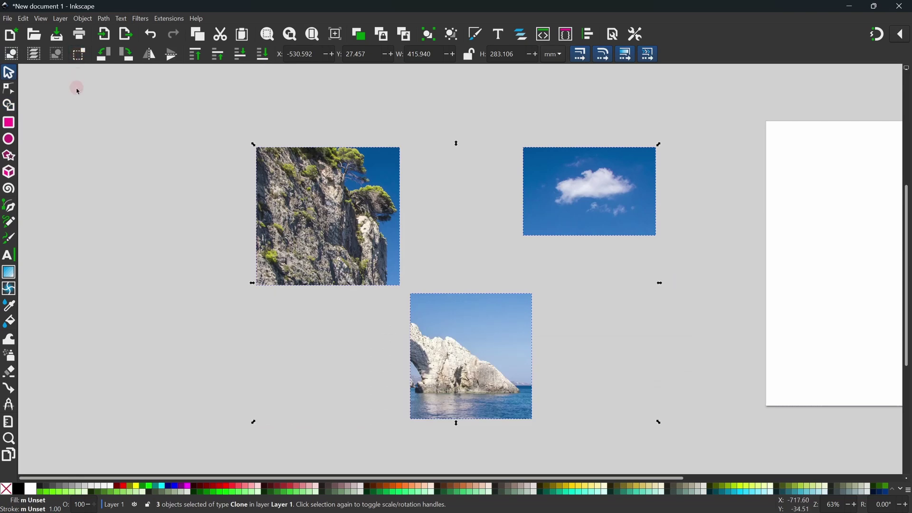
pyautogui.moveTo(306, 255); pyautogui.dragTo(270, 266)
pyautogui.click(344, 116)
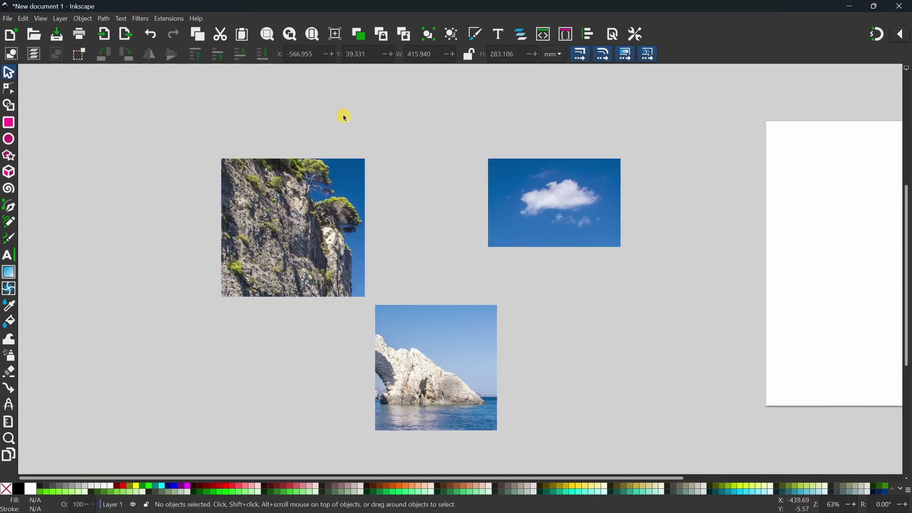
pyautogui.moveTo(322, 211); pyautogui.dragTo(218, 214)
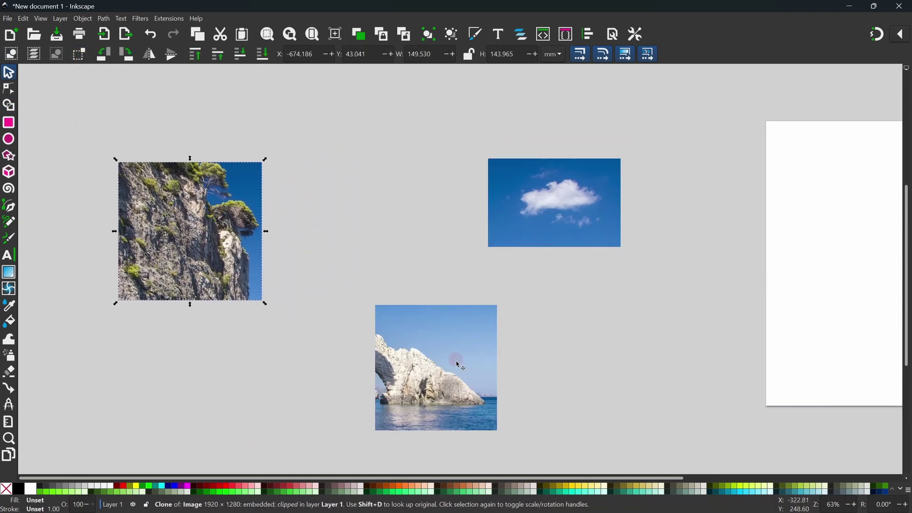
pyautogui.moveTo(458, 375); pyautogui.dragTo(403, 231)
pyautogui.moveTo(546, 230); pyautogui.dragTo(553, 332)
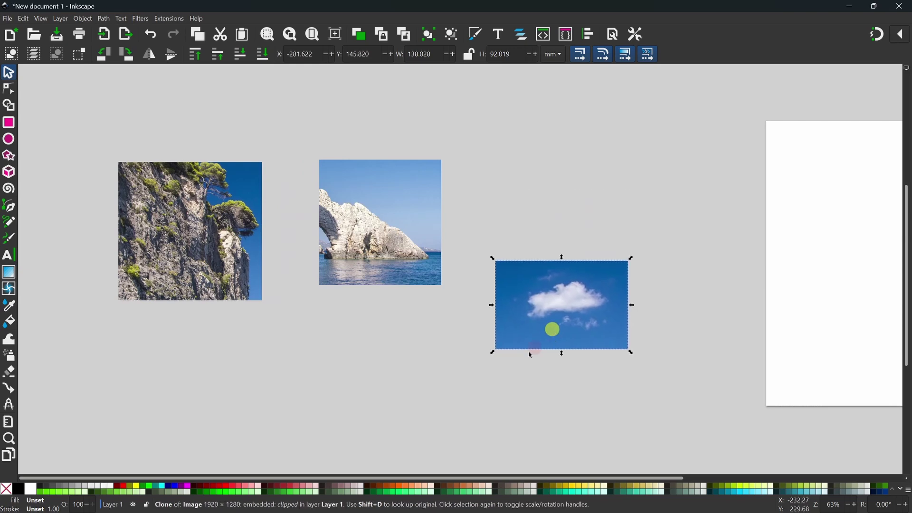
pyautogui.moveTo(392, 255); pyautogui.dragTo(398, 322)
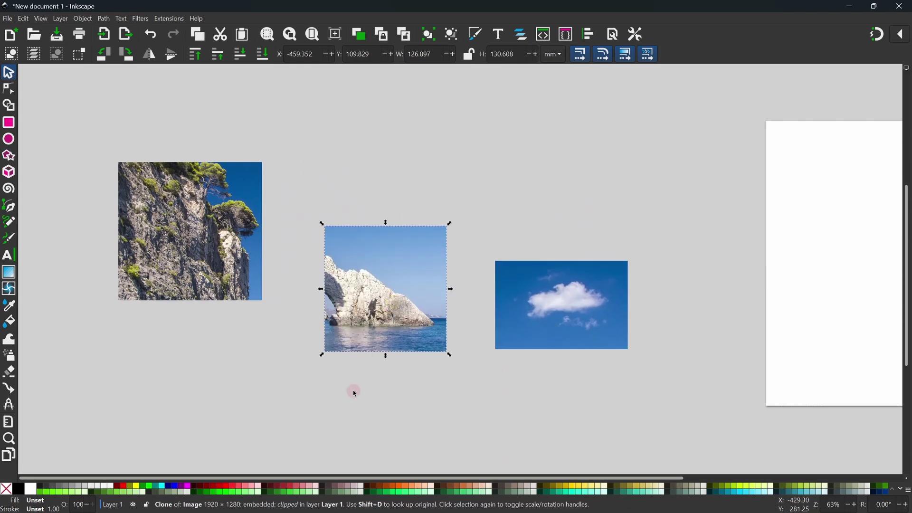
# - Undo the segment moves and the cutting of the photo
pyautogui.press('ctrl')
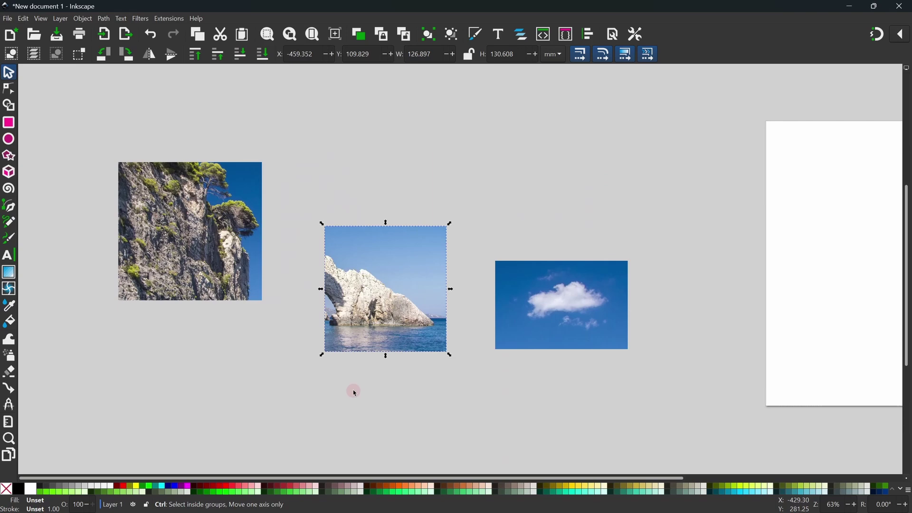
pyautogui.hotkey('ctrl', 'z')
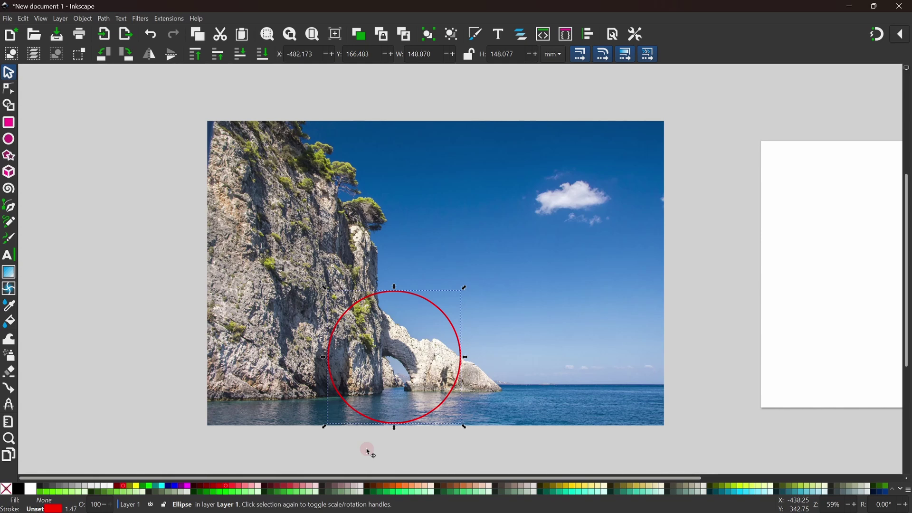
# - Select the photo with the red circle, load them into the Shape Builder and try its canvas opacity slider
pyautogui.moveTo(168, 96); pyautogui.dragTo(676, 452)
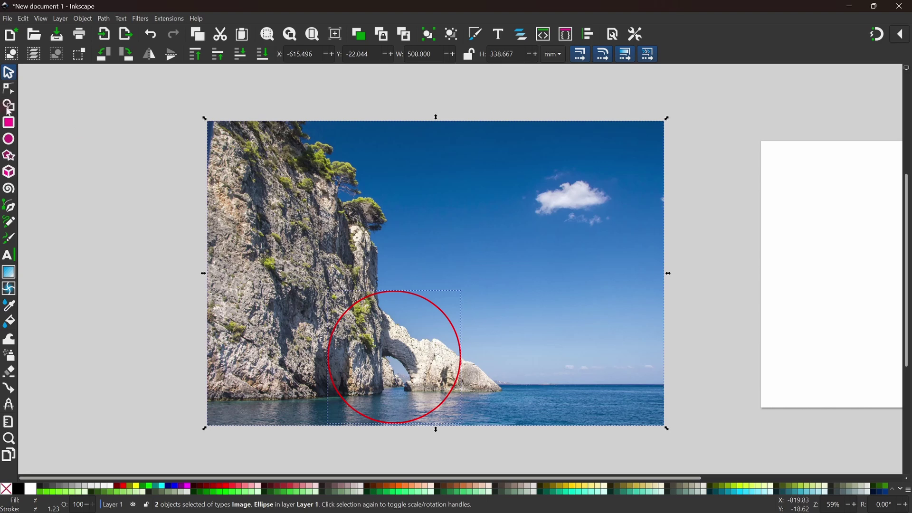
pyautogui.click(9, 110)
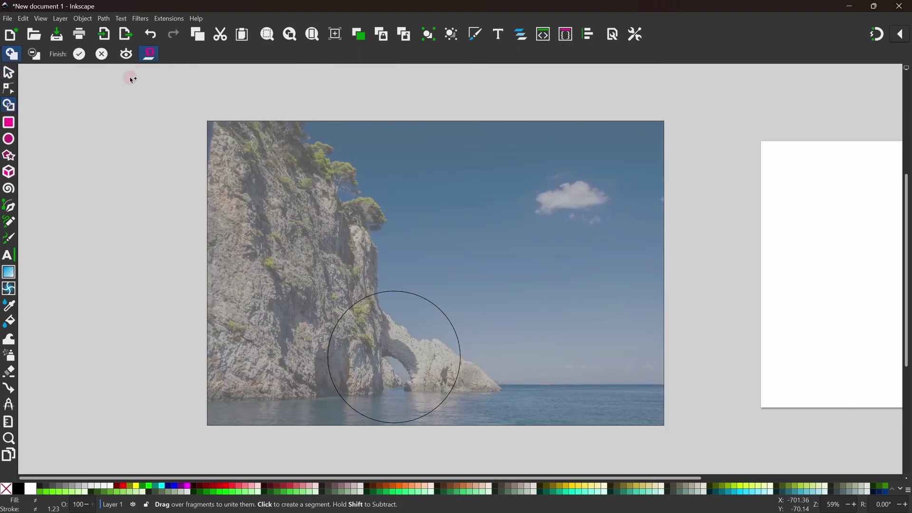
pyautogui.click(126, 57)
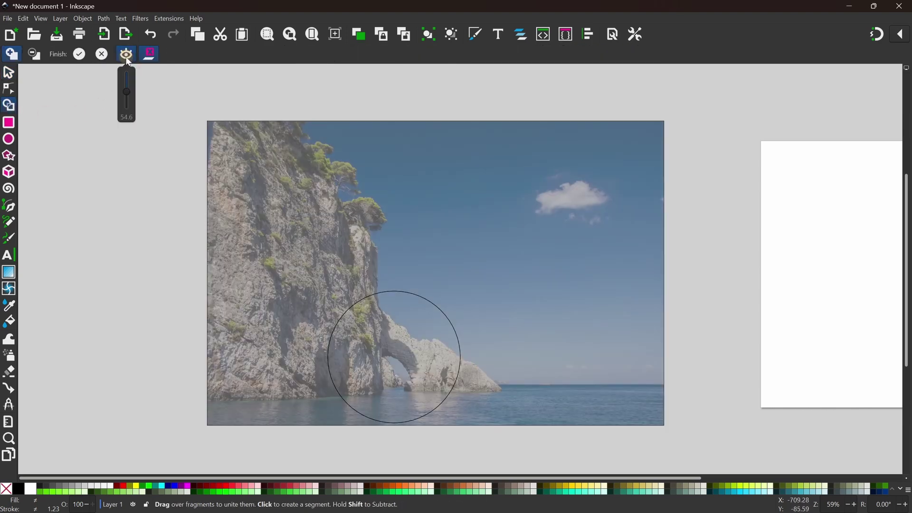
pyautogui.moveTo(128, 89)
pyautogui.mouseDown()
pyautogui.moveTo(129, 81)
pyautogui.moveTo(133, 115)
pyautogui.moveTo(128, 70)
pyautogui.moveTo(131, 95)
pyautogui.mouseUp()
pyautogui.click(144, 75)
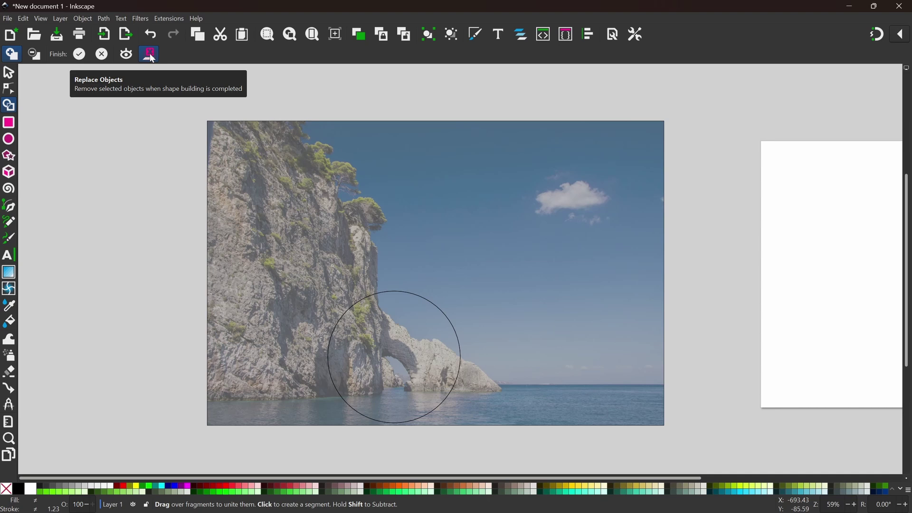
# - Create a segment from the circle over the rock arch with Replace Objects turned off and accept the result
pyautogui.click(151, 55)
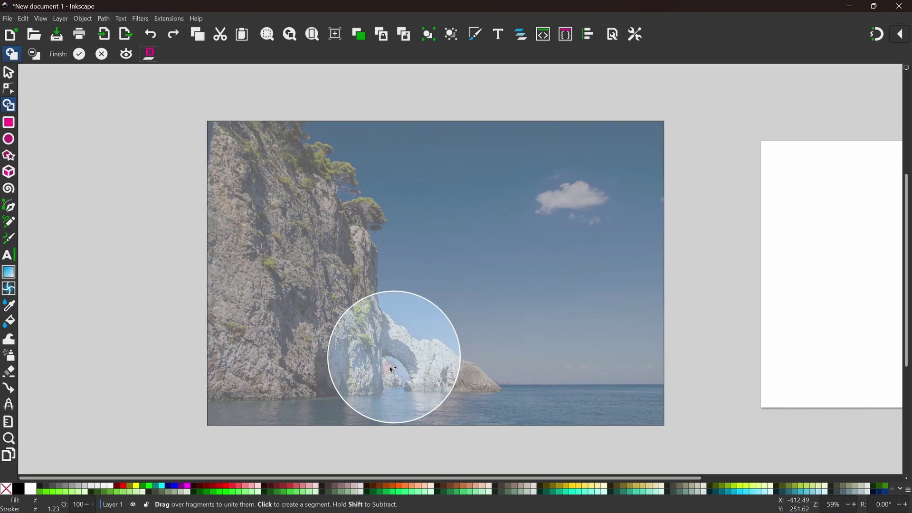
pyautogui.click(390, 365)
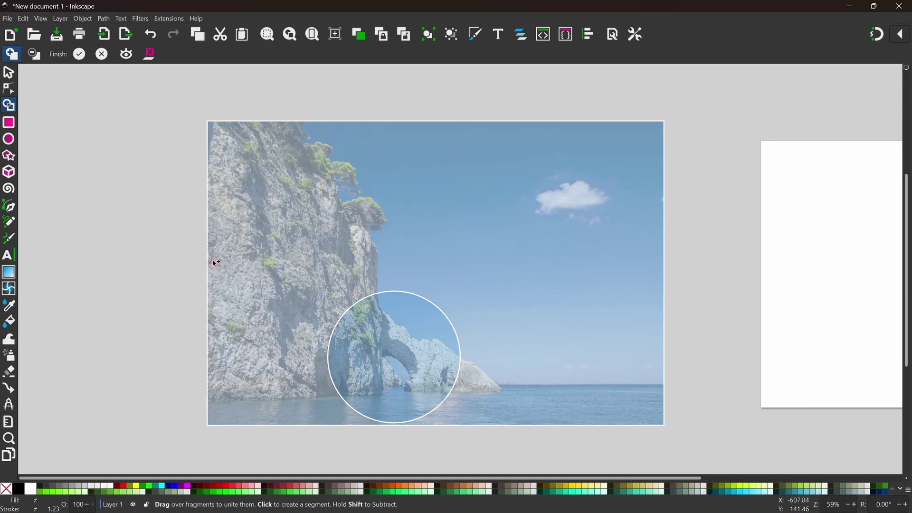
pyautogui.click(80, 54)
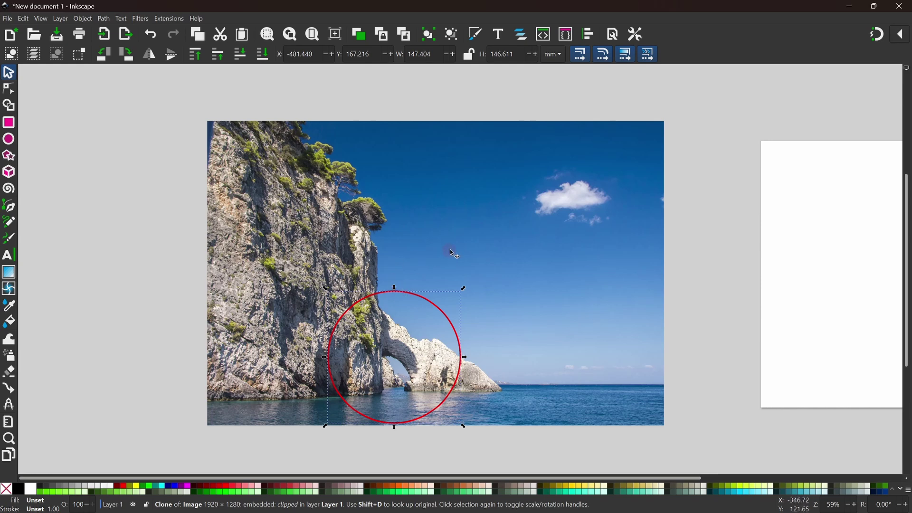
# - Move the photo aside and try pulling the circular rock arch segment out of its red outline
pyautogui.moveTo(452, 248)
pyautogui.mouseDown()
pyautogui.moveTo(201, 240)
pyautogui.moveTo(83, 248)
pyautogui.mouseUp()
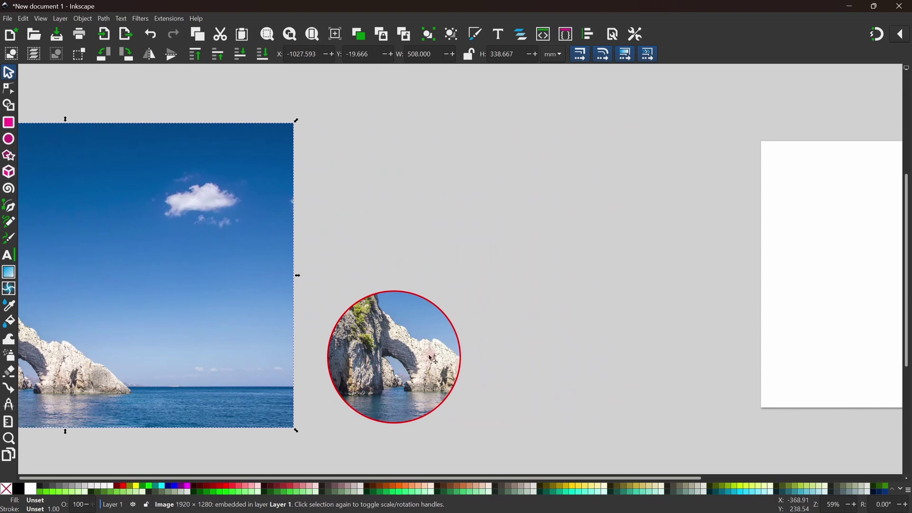
pyautogui.moveTo(431, 359); pyautogui.dragTo(560, 327)
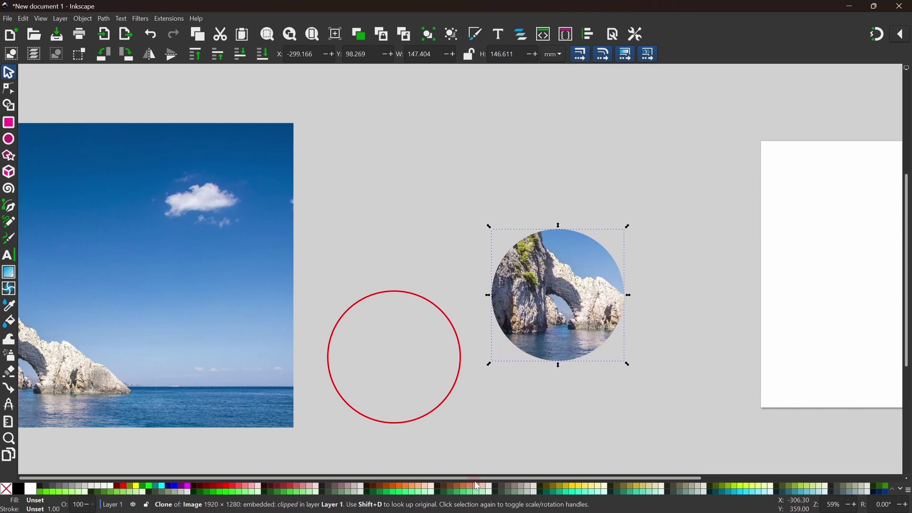
pyautogui.hotkey('ctrl', 'z')
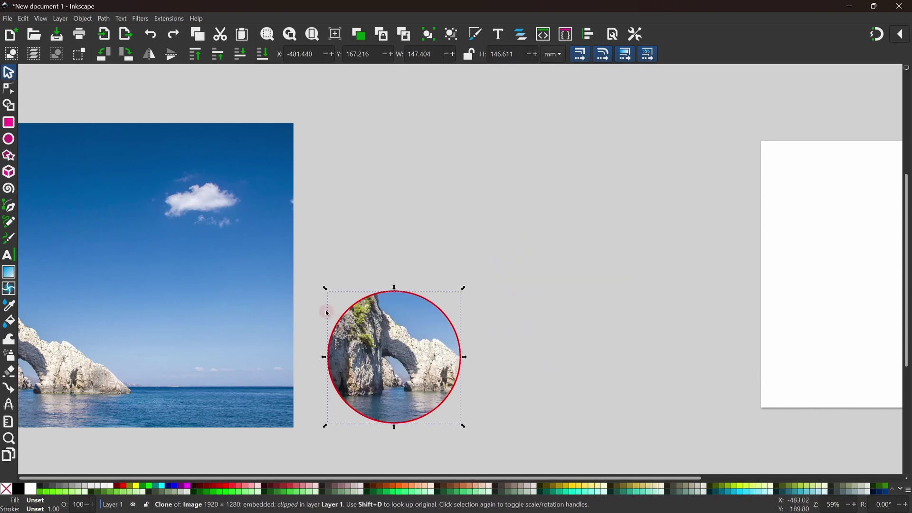
# - Group the circular rock arch segment with its red outline and move the group onto the page
pyautogui.moveTo(305, 278)
pyautogui.mouseDown()
pyautogui.moveTo(365, 414)
pyautogui.moveTo(488, 436)
pyautogui.mouseUp()
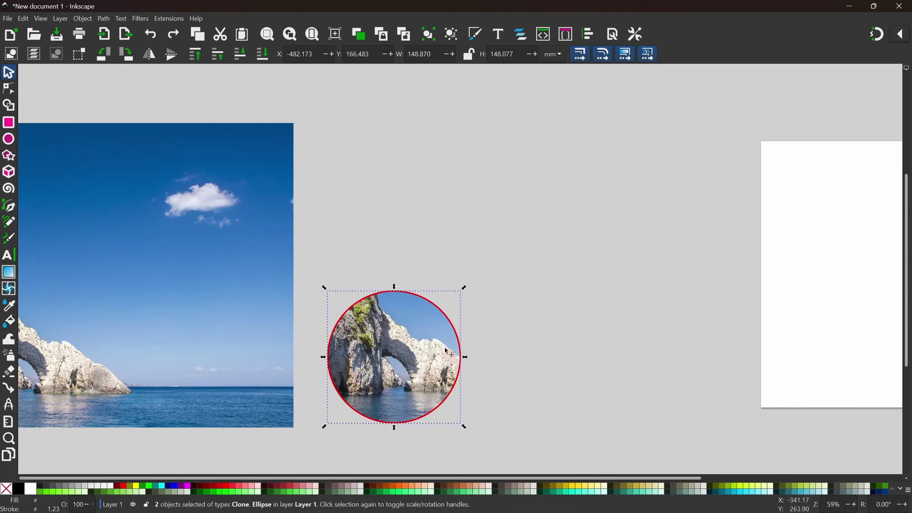
pyautogui.click(429, 34)
pyautogui.moveTo(409, 320); pyautogui.dragTo(871, 291)
# - Move the photo onto the page above the circular group and scale it down to about 165 by 127 mm
pyautogui.moveTo(648, 363); pyautogui.dragTo(391, 369)
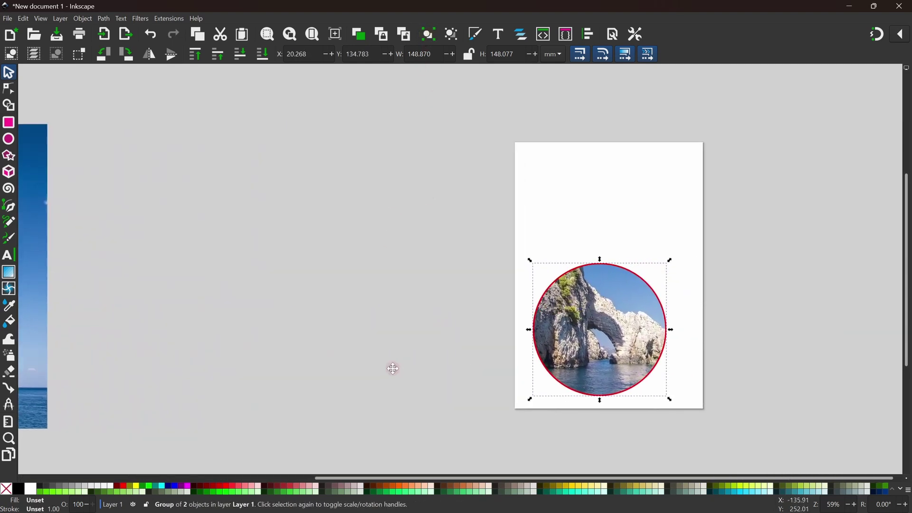
pyautogui.moveTo(25, 295); pyautogui.dragTo(481, 283)
pyautogui.moveTo(501, 421); pyautogui.dragTo(194, 230)
pyautogui.moveTo(101, 186); pyautogui.dragTo(594, 235)
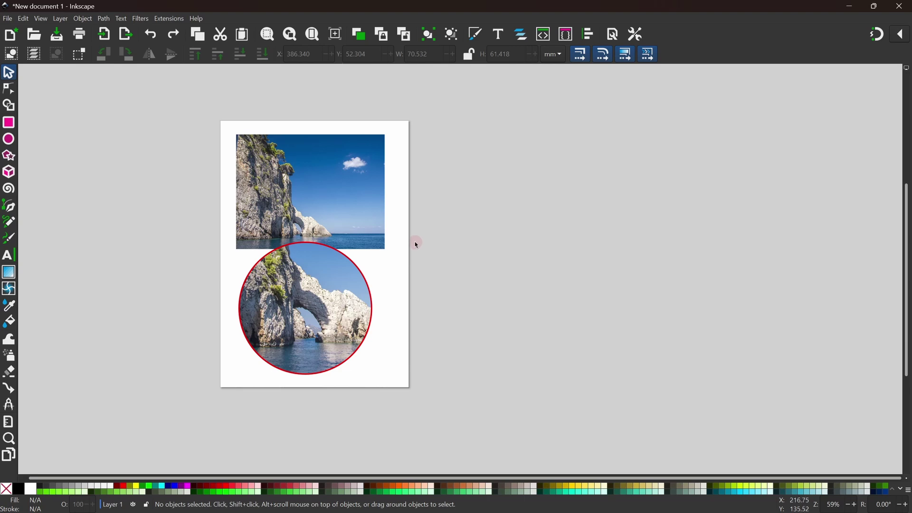
# - Place a duplicate of the photo to the right of the page and a clone of the original photo beyond it
pyautogui.click(324, 191)
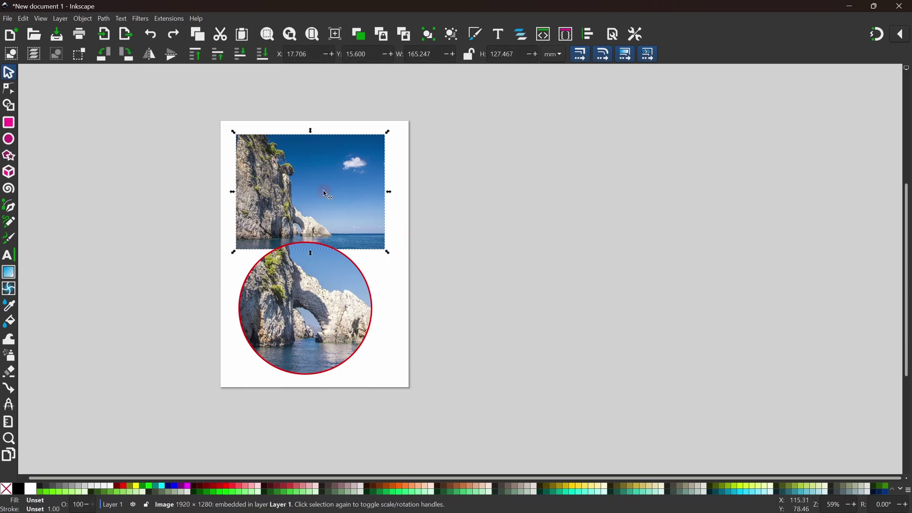
pyautogui.click(359, 35)
pyautogui.moveTo(320, 193); pyautogui.dragTo(504, 194)
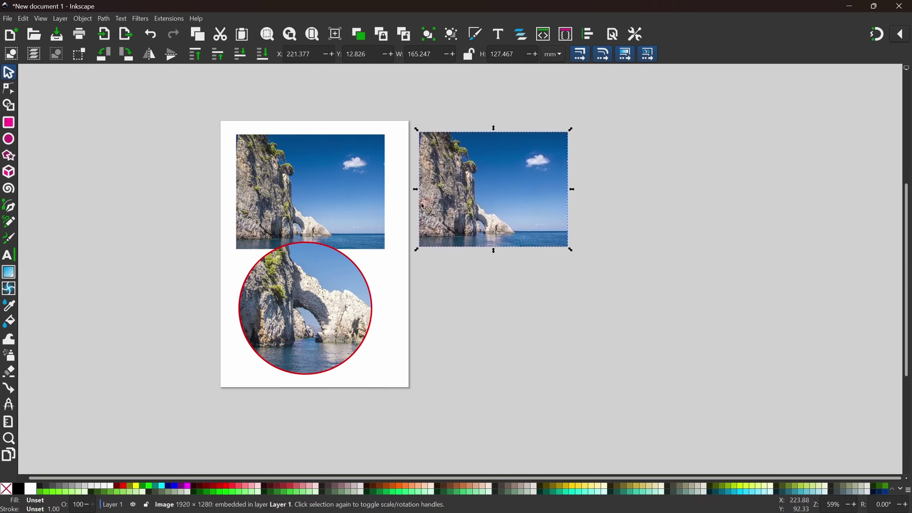
pyautogui.click(336, 195)
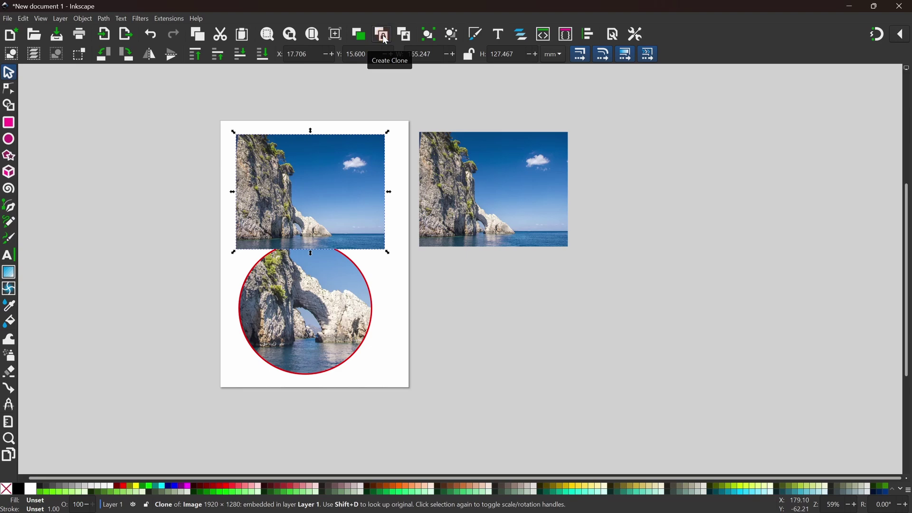
pyautogui.moveTo(338, 204)
pyautogui.mouseDown()
pyautogui.moveTo(371, 216)
pyautogui.moveTo(684, 237)
pyautogui.moveTo(713, 204)
pyautogui.mouseUp()
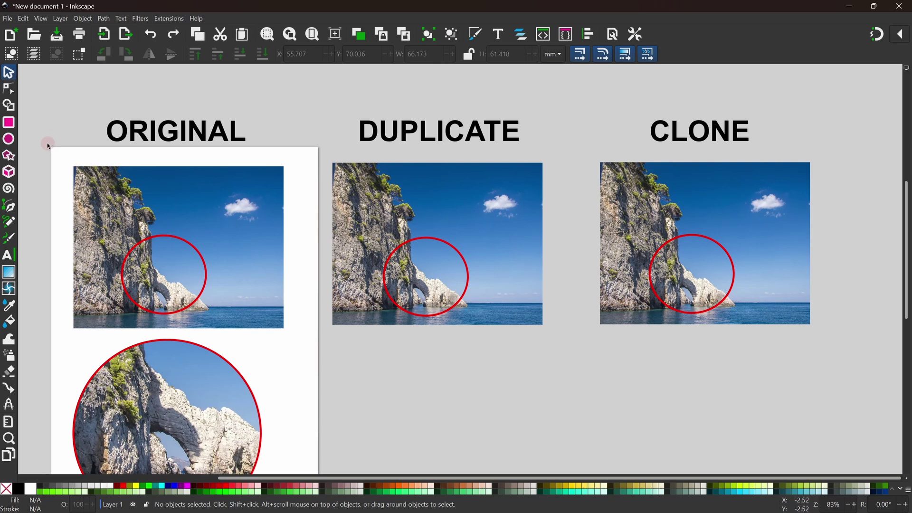
# - Load the original, duplicate and clone photos with their red circles into the Shape Builder with Replace Objects on
pyautogui.moveTo(48, 146)
pyautogui.mouseDown()
pyautogui.moveTo(67, 198)
pyautogui.moveTo(264, 326)
pyautogui.moveTo(843, 347)
pyautogui.mouseUp()
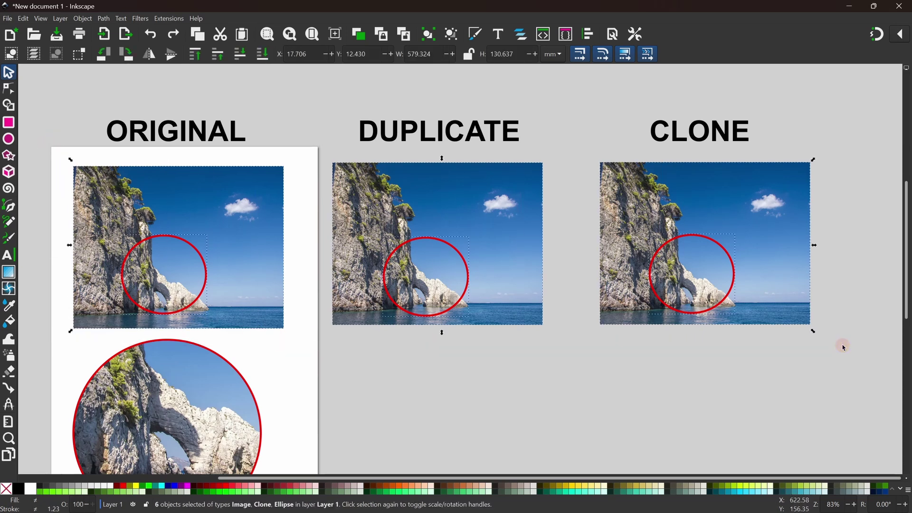
pyautogui.click(9, 105)
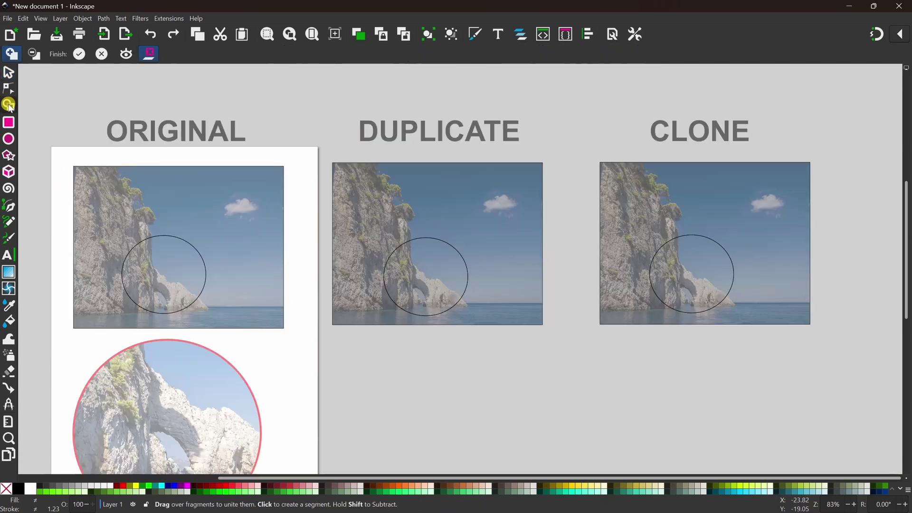
pyautogui.click(152, 59)
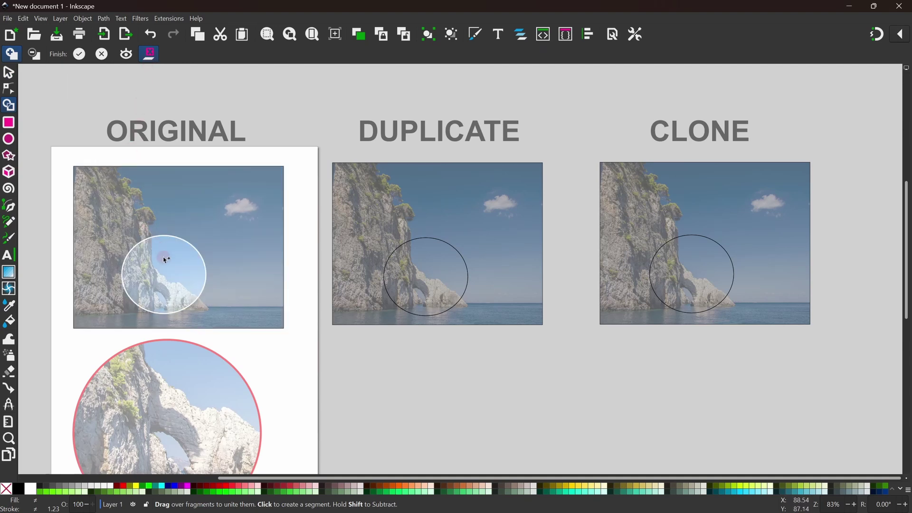